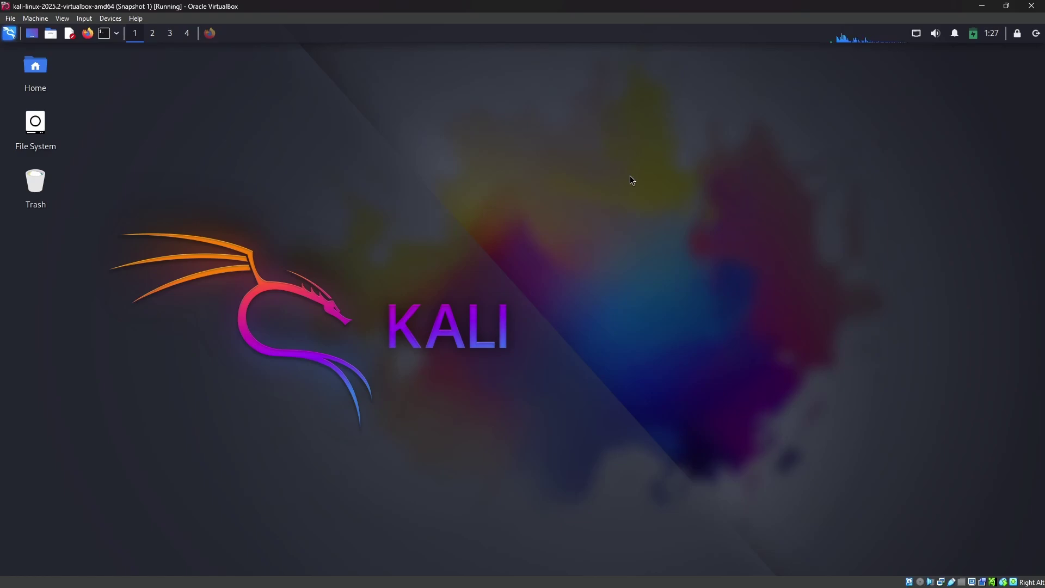
- Switch to Firefox and look over the picoGym practice challenges on the picoCTF site
{"action": "left_click", "coordinate": [209, 41]}
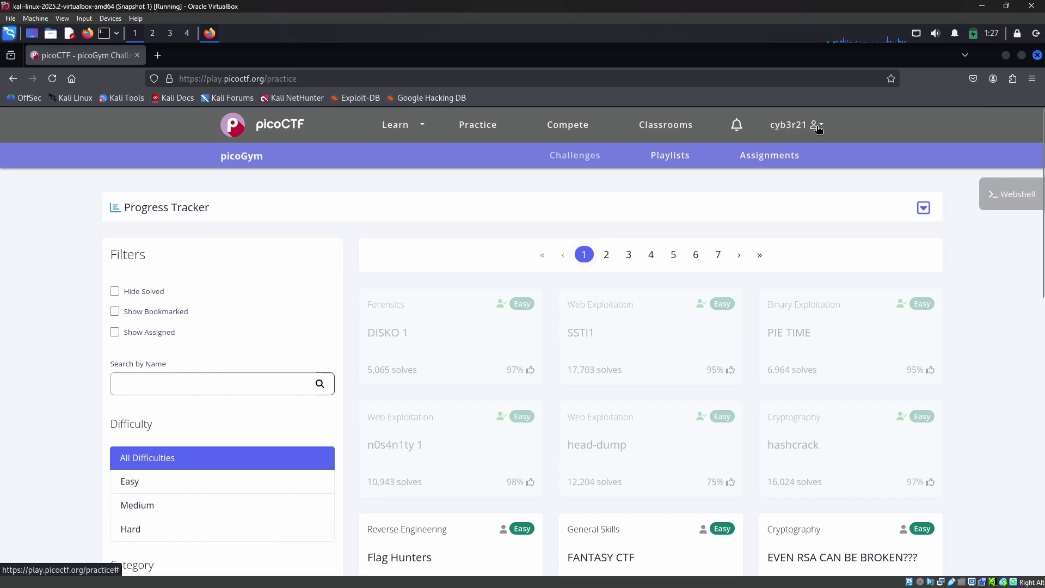
{"action": "scroll", "coordinate": [623, 412], "scroll_direction": "down", "scroll_amount": 5}
{"action": "scroll", "coordinate": [623, 412], "scroll_direction": "up", "scroll_amount": 5}
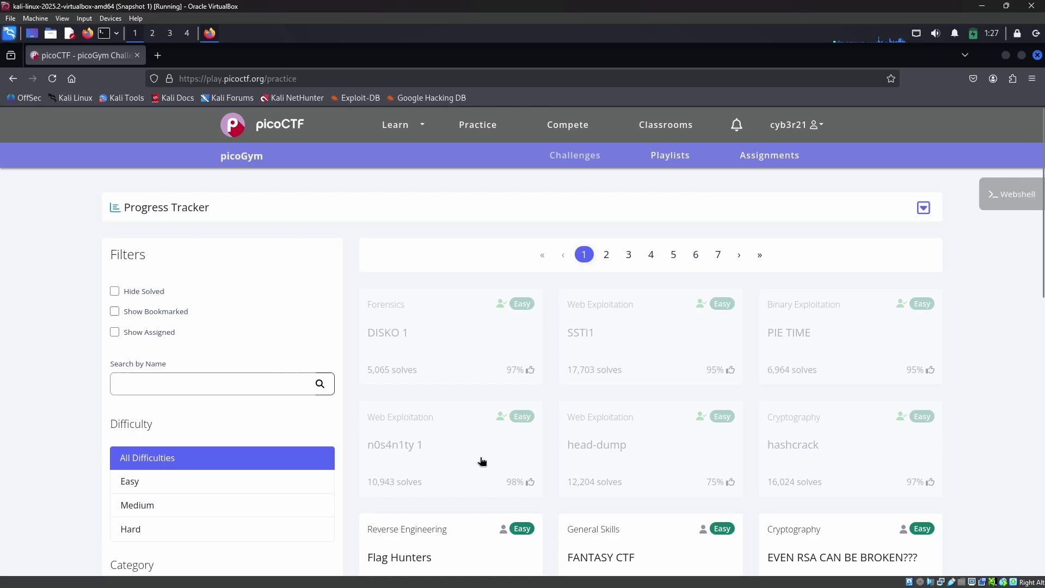
{"action": "scroll", "coordinate": [653, 266], "scroll_direction": "down", "scroll_amount": 5}
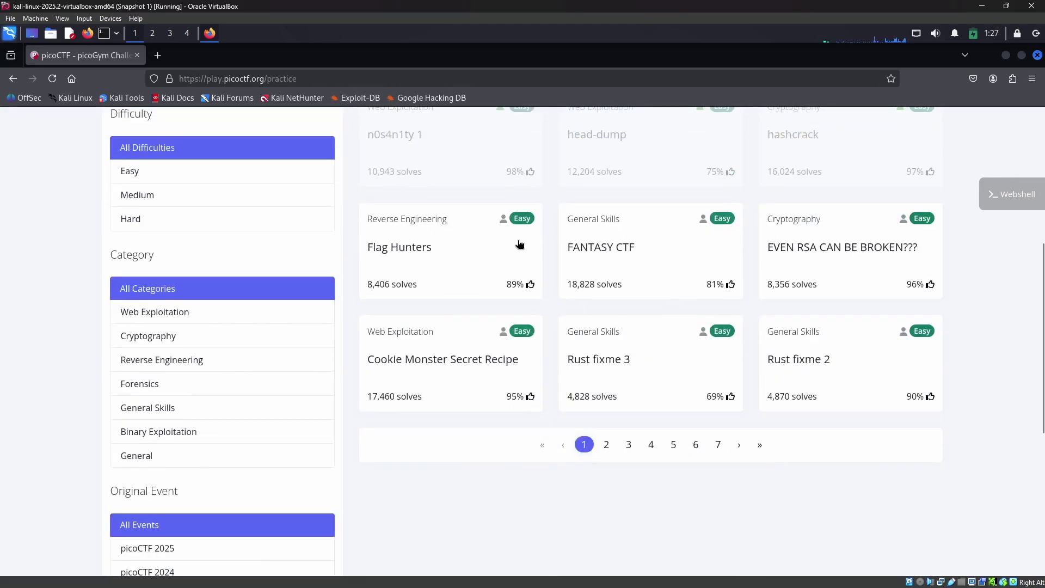
{"action": "scroll", "coordinate": [462, 266], "scroll_direction": "up", "scroll_amount": 5}
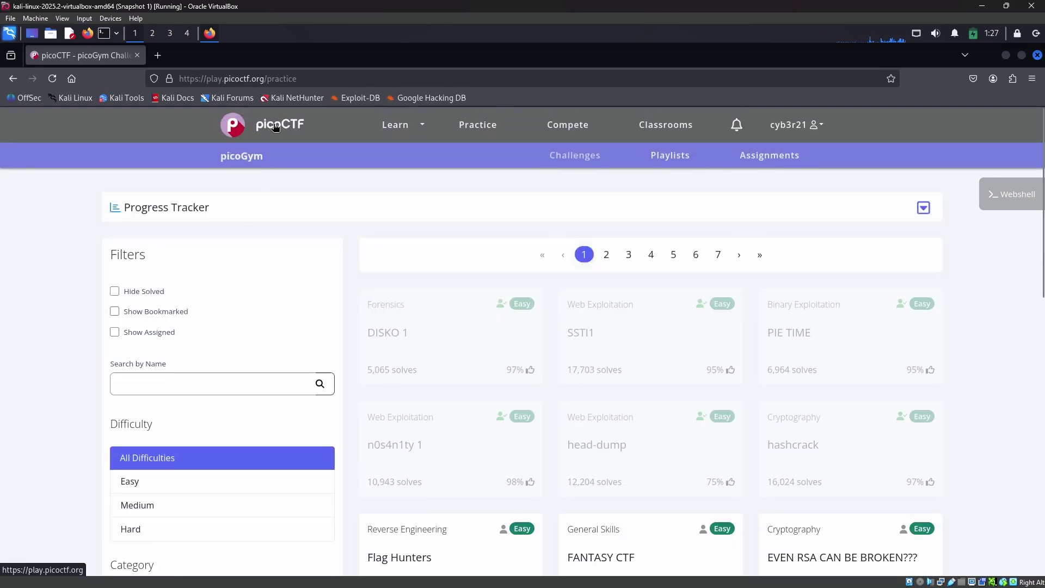
- Shrink the Firefox window and launch Google Chrome in a separate window alongside it
{"action": "left_click_drag", "start_coordinate": [348, 55], "coordinate": [435, 34]}
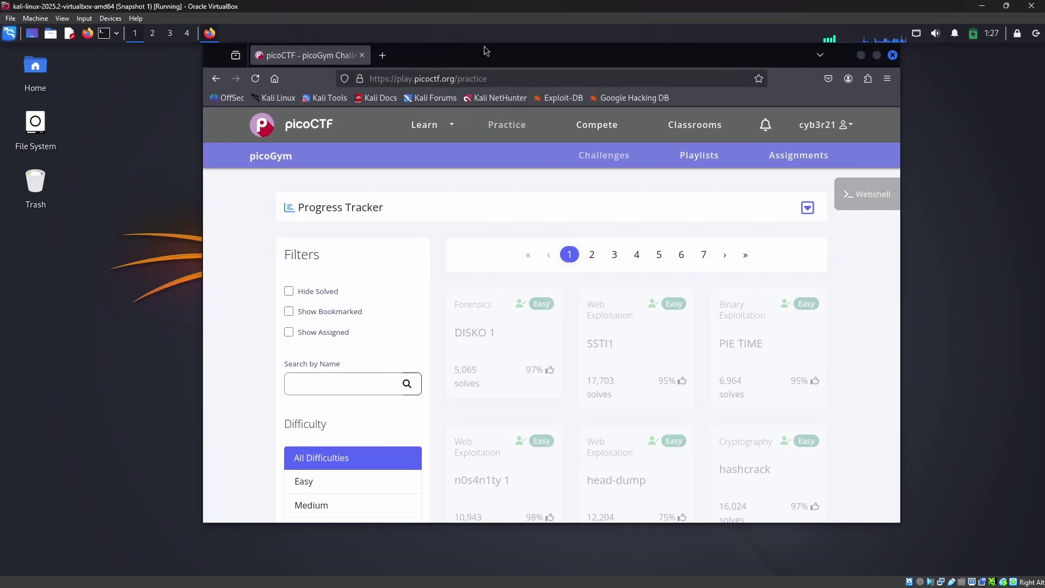
{"action": "left_click", "coordinate": [9, 33]}
{"action": "type", "text": "chrome"}
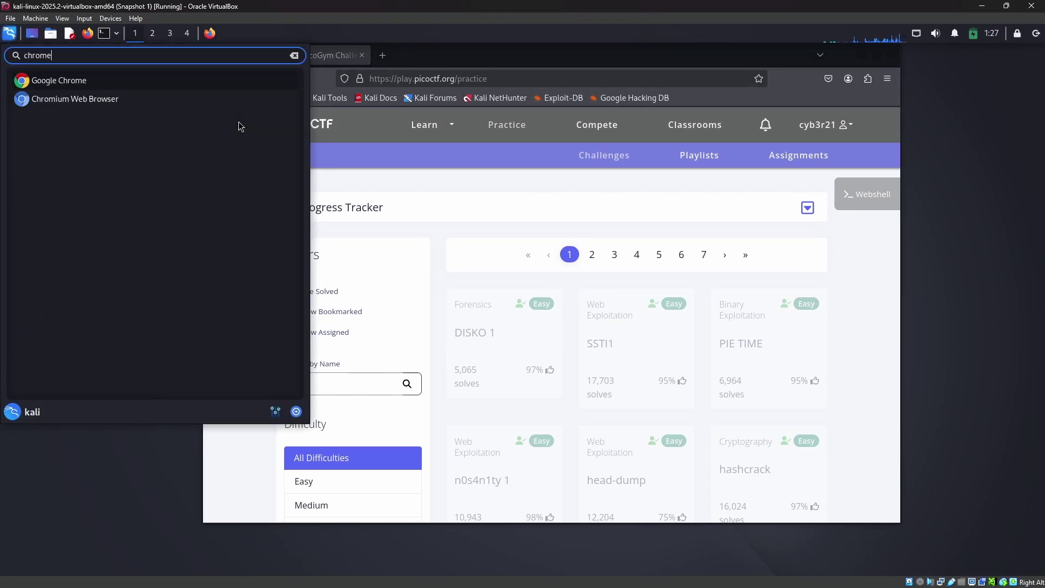
{"action": "key", "text": "Return"}
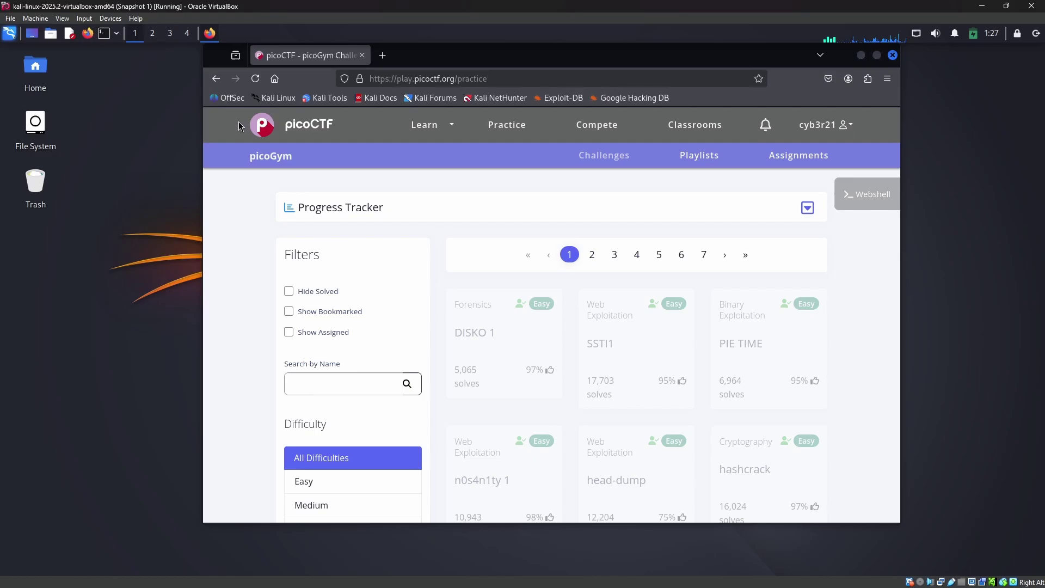
{"action": "left_click_drag", "start_coordinate": [374, 49], "coordinate": [462, 141]}
- Search Google for "pico ctf", open the picoCTF site and go to its login page
{"action": "type", "text": "pico ctf"}
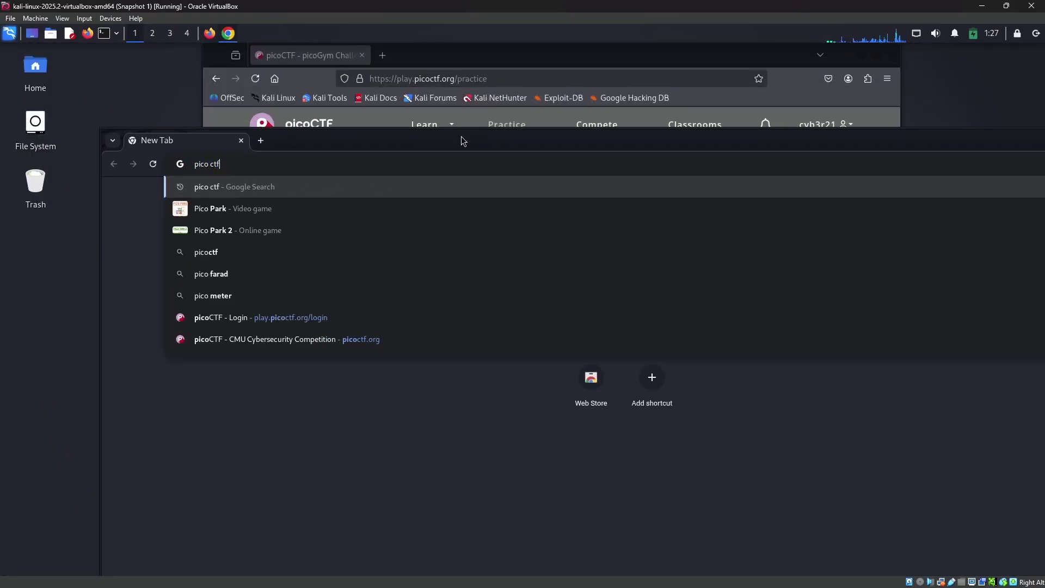
{"action": "key", "text": "Return"}
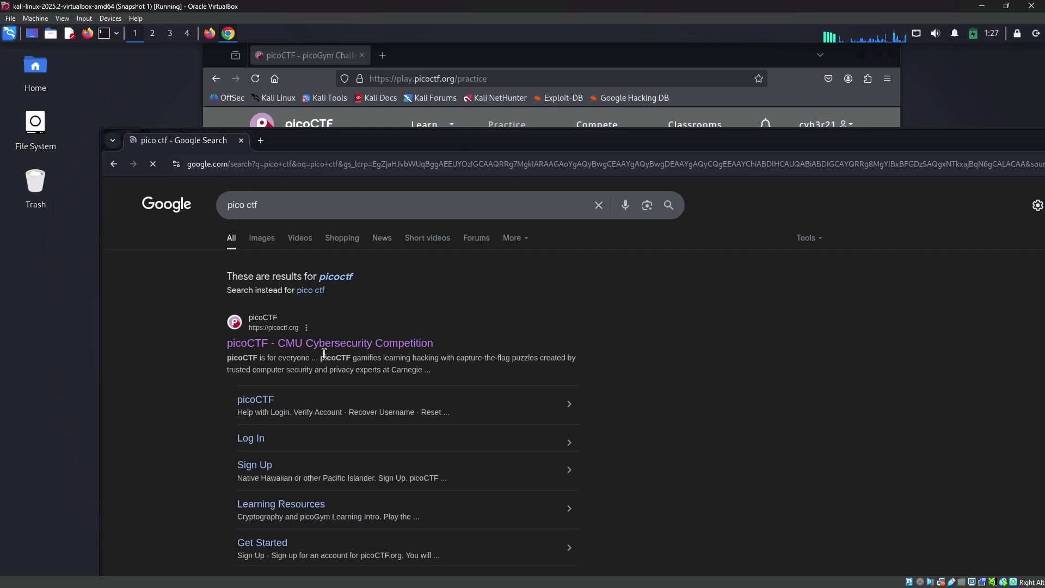
{"action": "left_click", "coordinate": [324, 349]}
{"action": "left_click_drag", "start_coordinate": [411, 154], "coordinate": [301, 102]}
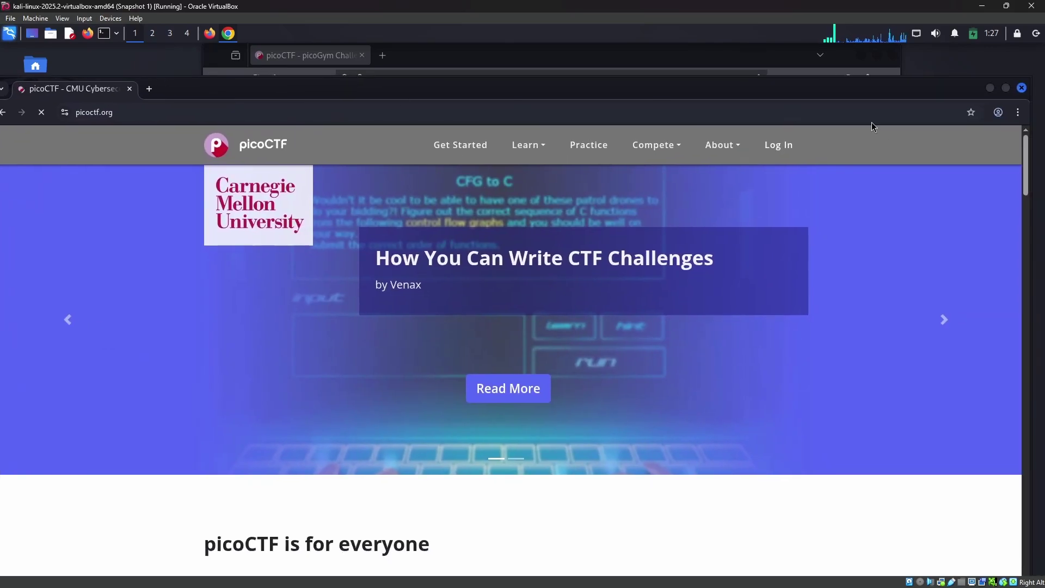
{"action": "left_click", "coordinate": [781, 140]}
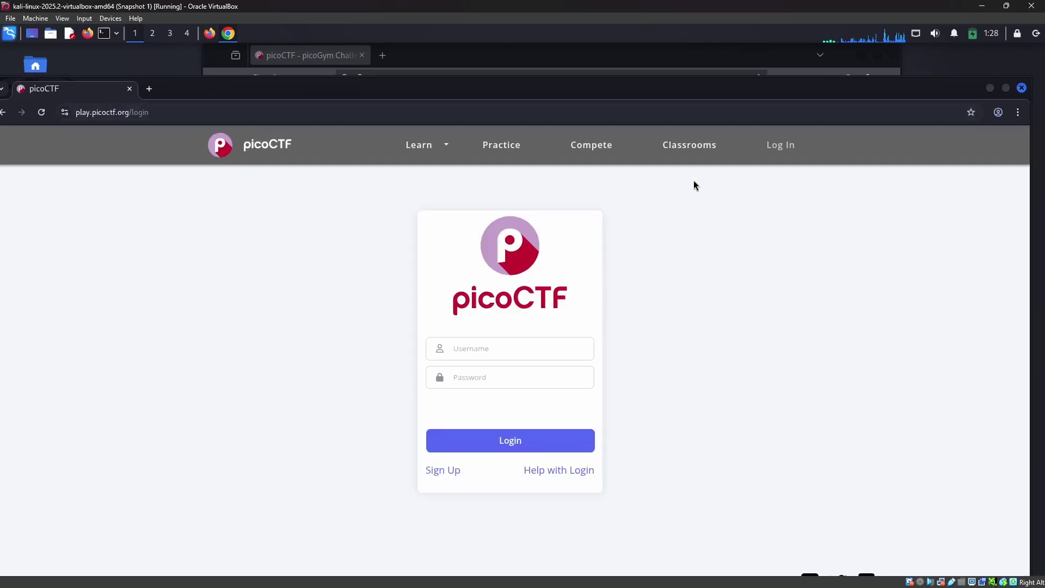
{"action": "left_click", "coordinate": [499, 349]}
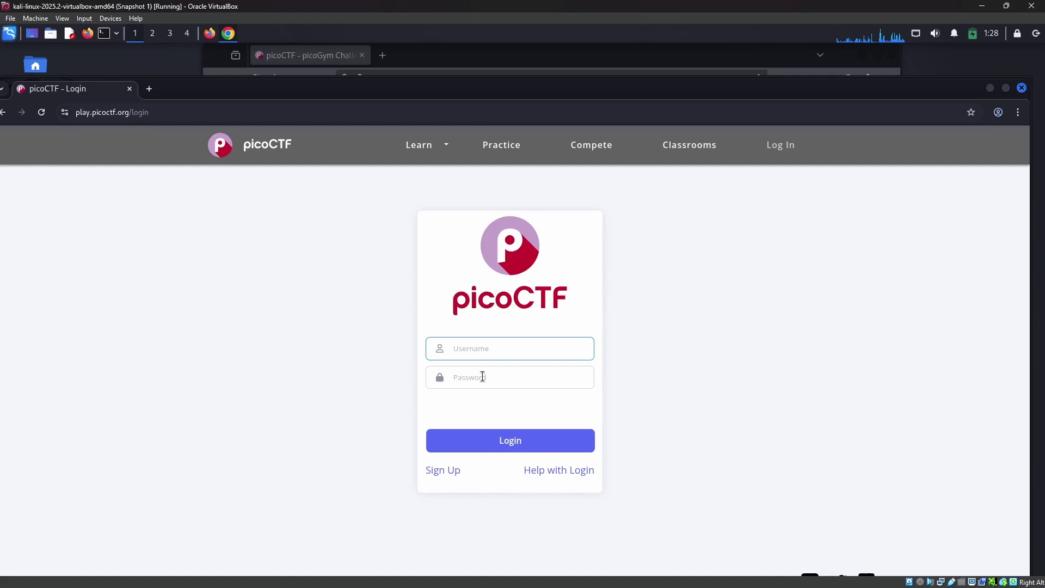
{"action": "left_click", "coordinate": [493, 375]}
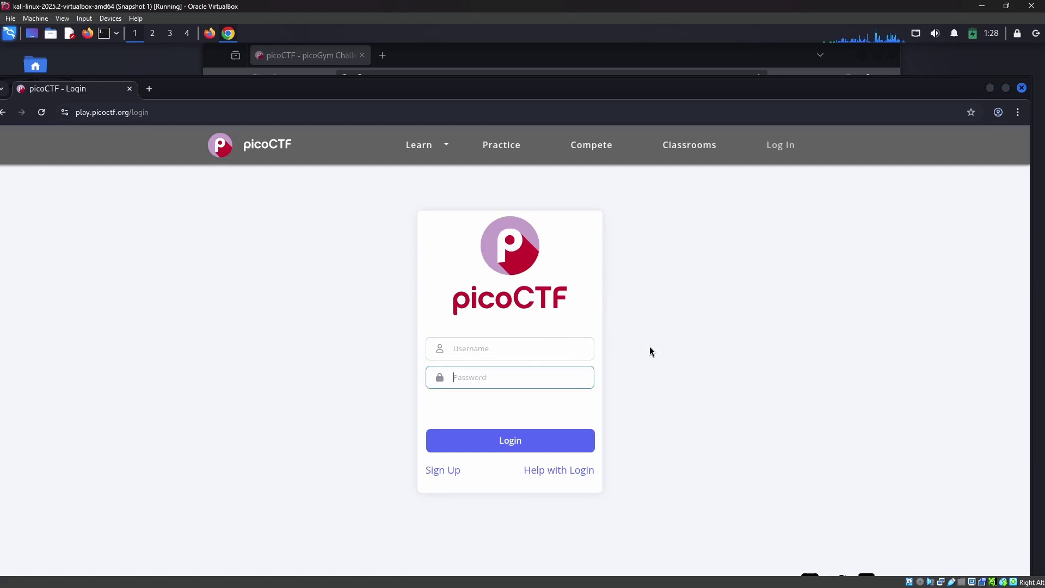
- Switch to Firefox, open its extension management page and search the add-ons for "cookie editor"
{"action": "left_click_drag", "start_coordinate": [465, 91], "coordinate": [496, 125]}
{"action": "mouse_move", "coordinate": [469, 51]}
{"action": "left_mouse_down"}
{"action": "mouse_move", "coordinate": [576, 66]}
{"action": "mouse_move", "coordinate": [486, 63]}
{"action": "left_mouse_up"}
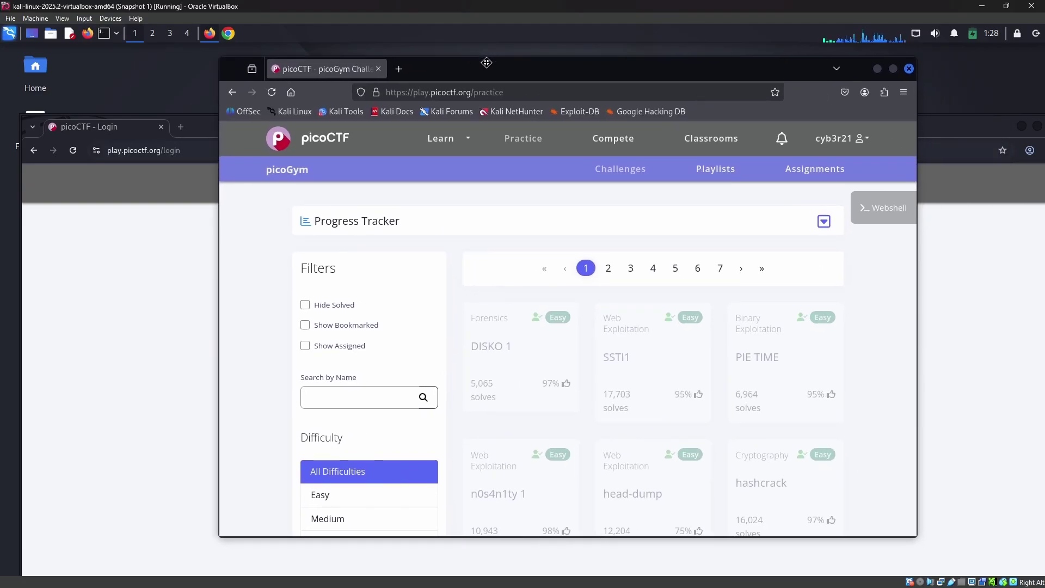
{"action": "left_click", "coordinate": [883, 94]}
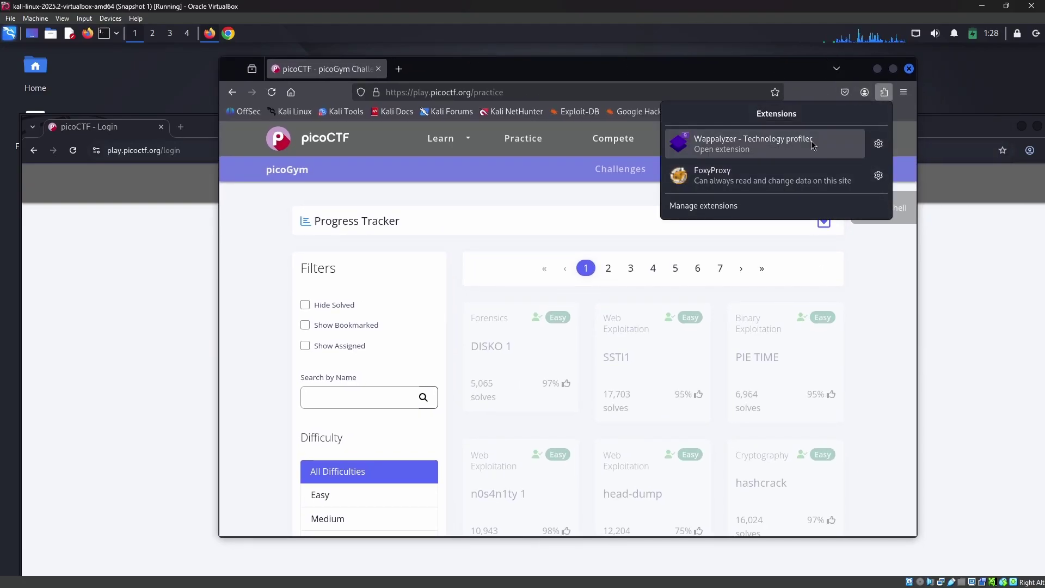
{"action": "left_click", "coordinate": [746, 206]}
{"action": "left_click", "coordinate": [625, 141]}
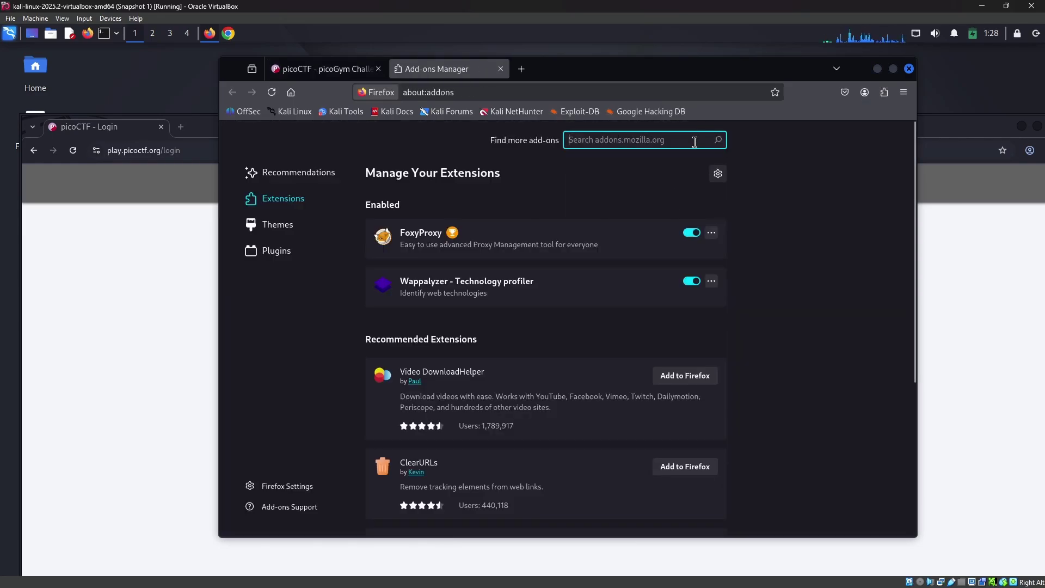
{"action": "type", "text": "cookie e"}
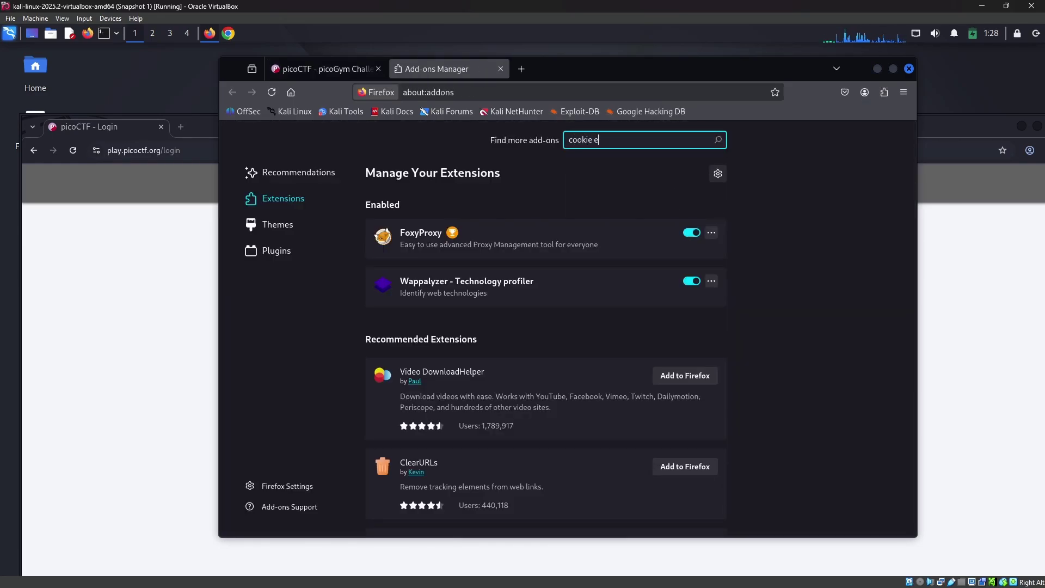
{"action": "type", "text": "ditor"}
{"action": "key", "text": "Return"}
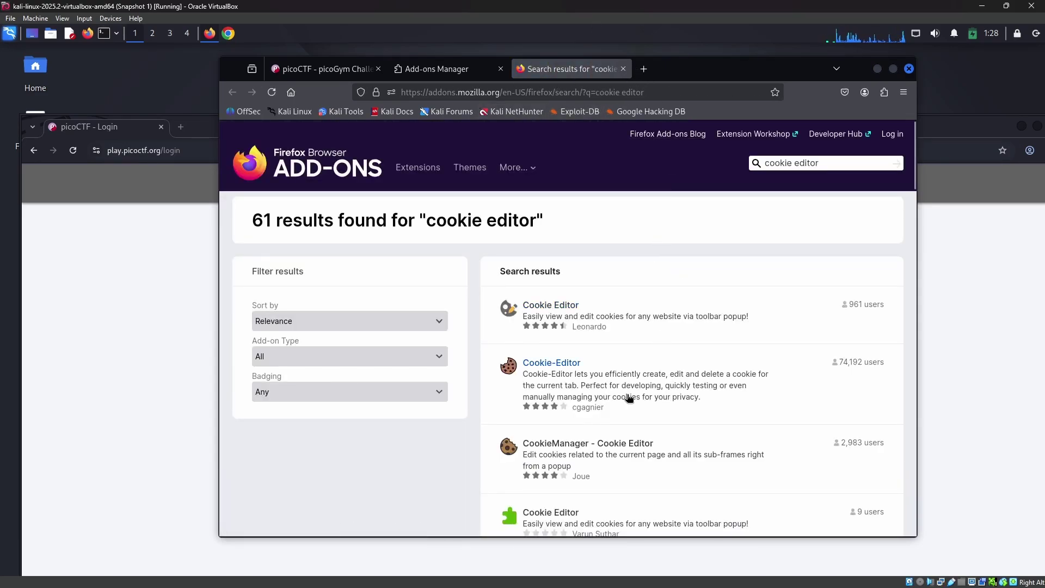
- Install the Cookie-Editor extension by cgagnier in Firefox, accepting its permissions
{"action": "left_click", "coordinate": [566, 362]}
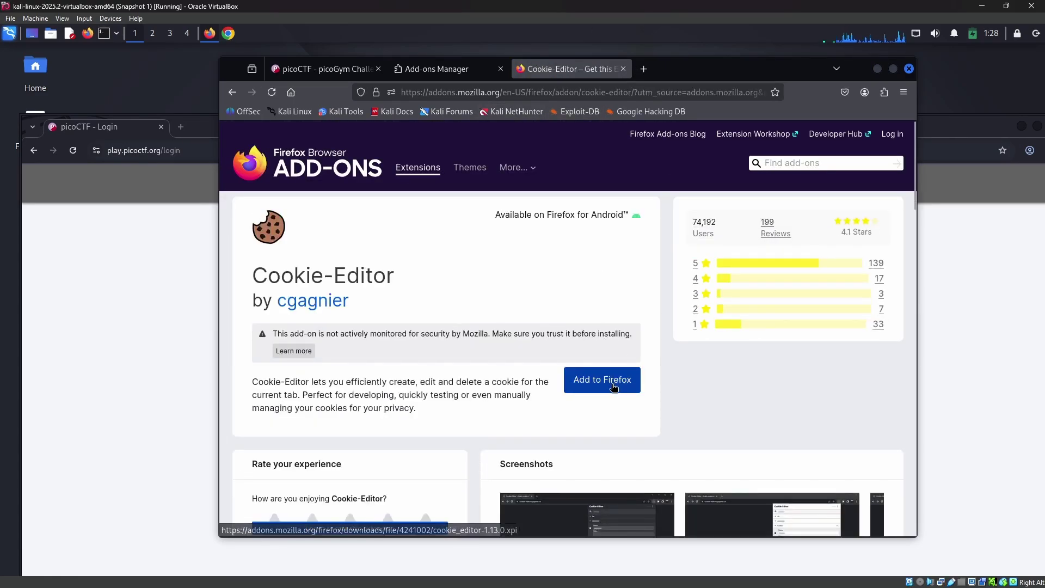
{"action": "left_click", "coordinate": [610, 386]}
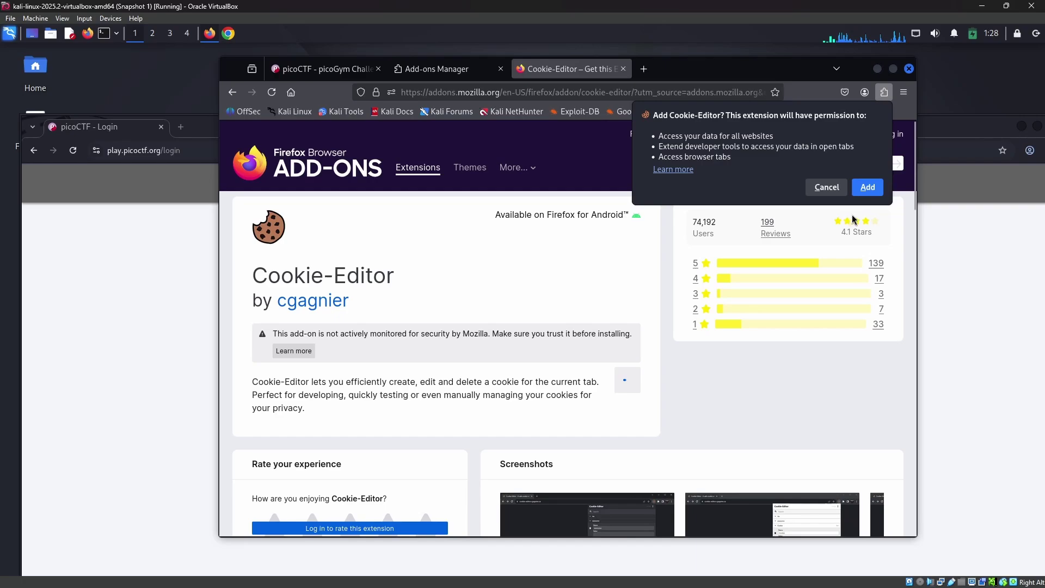
{"action": "left_click", "coordinate": [865, 186]}
{"action": "left_click", "coordinate": [884, 169]}
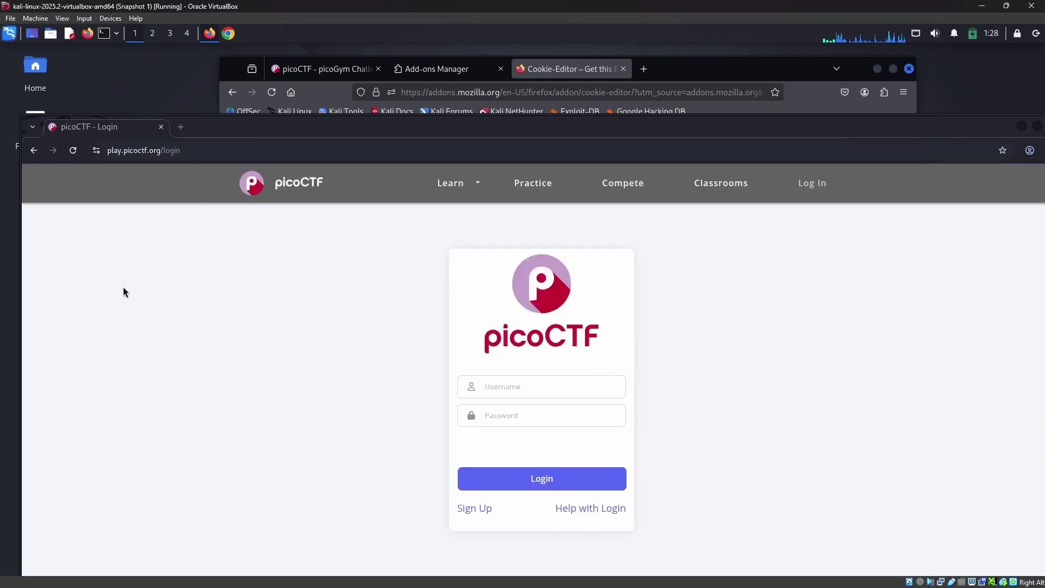
- Switch to Chrome and search for "cookie editor" in a new tab to reach Cookie-Editor's Chrome Web Store page
{"action": "left_click", "coordinate": [123, 286]}
{"action": "left_click", "coordinate": [182, 127]}
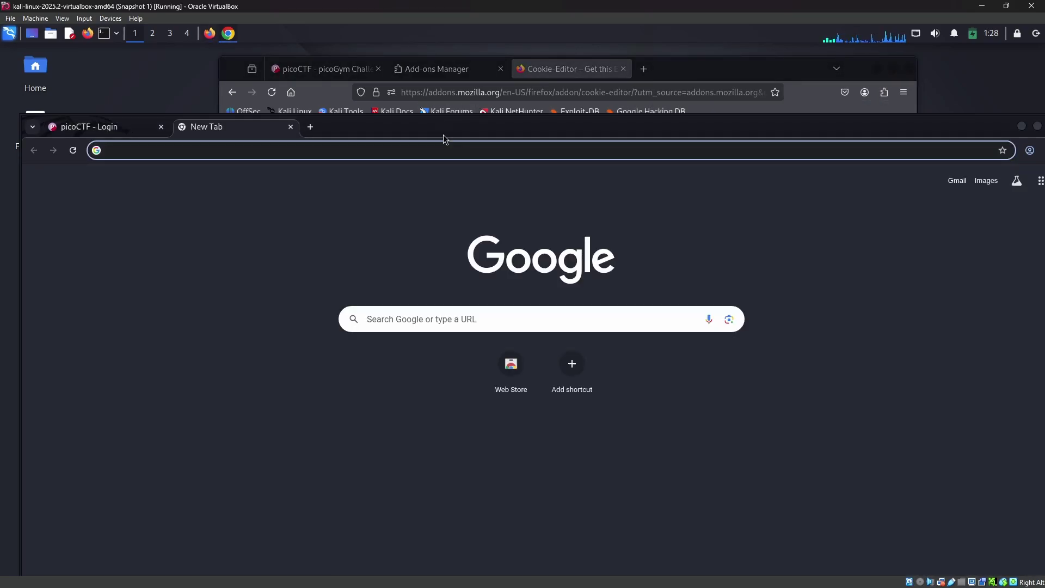
{"action": "left_click_drag", "start_coordinate": [443, 135], "coordinate": [443, 112]}
{"action": "type", "text": "cookie di"}
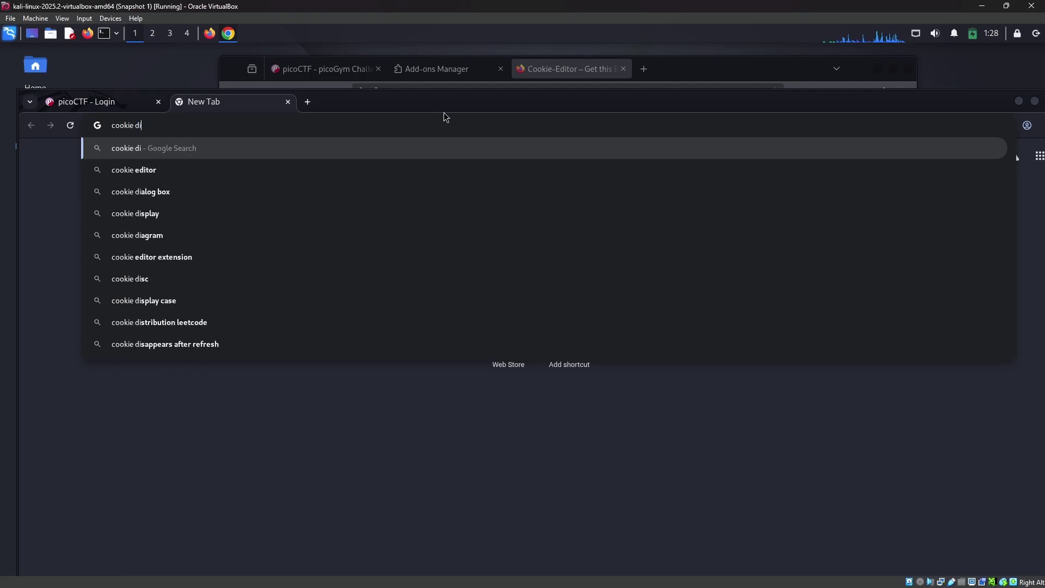
{"action": "key", "text": "Down"}
{"action": "key", "text": "Return"}
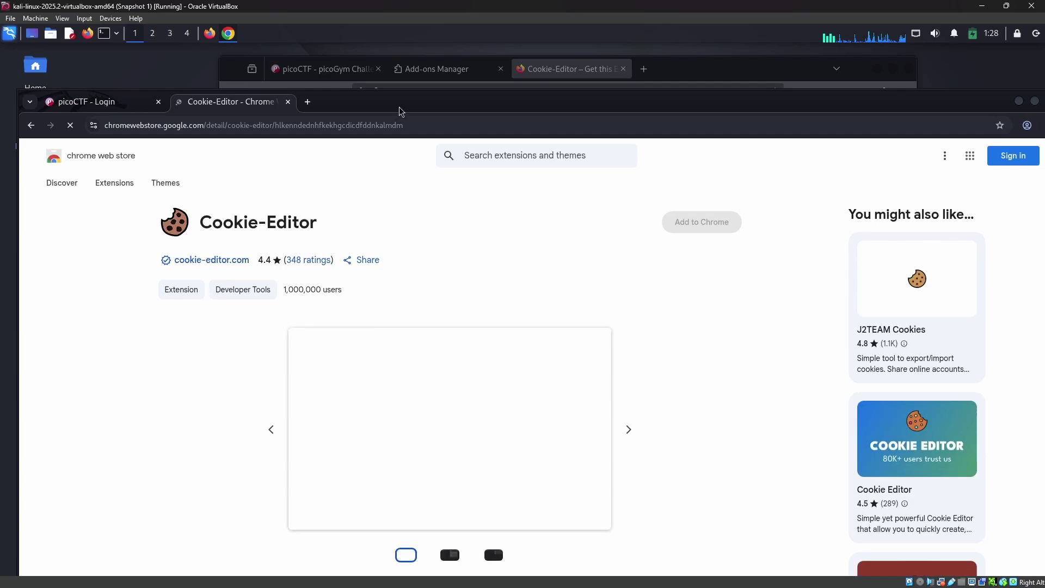
- Add the Cookie-Editor extension to Chrome and dismiss the installation notice
{"action": "left_click_drag", "start_coordinate": [398, 105], "coordinate": [357, 79]}
{"action": "left_click", "coordinate": [641, 190]}
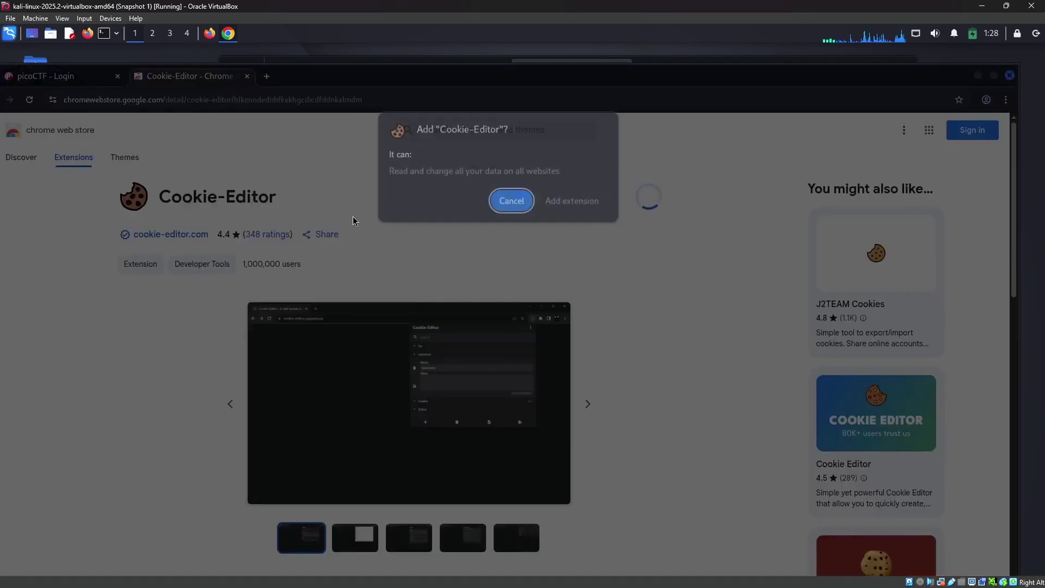
{"action": "left_click", "coordinate": [571, 201]}
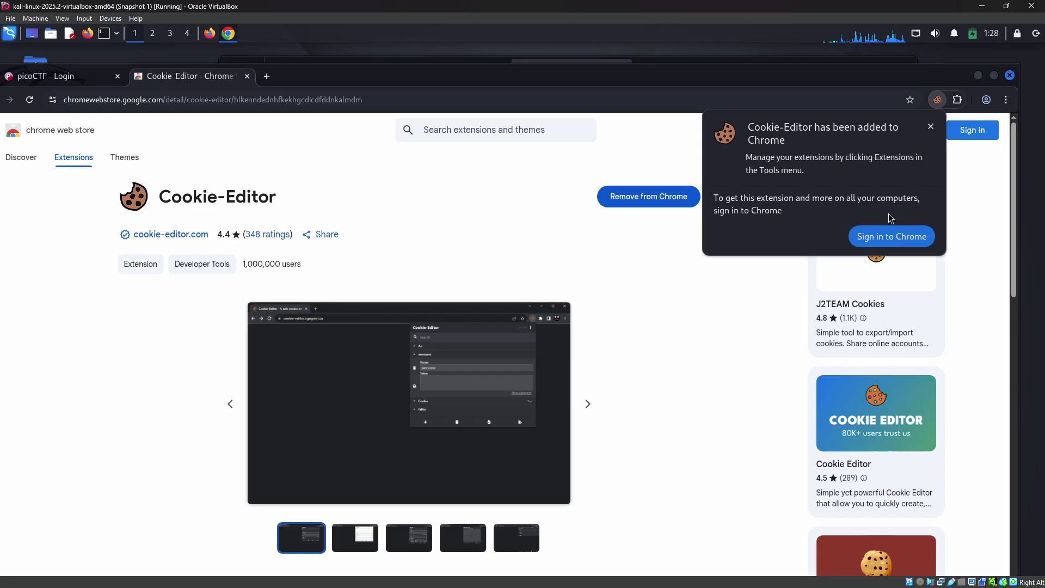
{"action": "left_click", "coordinate": [930, 126]}
- Grant Cookie-Editor permission to read cookies on all sites in Chrome, and reopen the extension to check it
{"action": "left_click", "coordinate": [957, 99]}
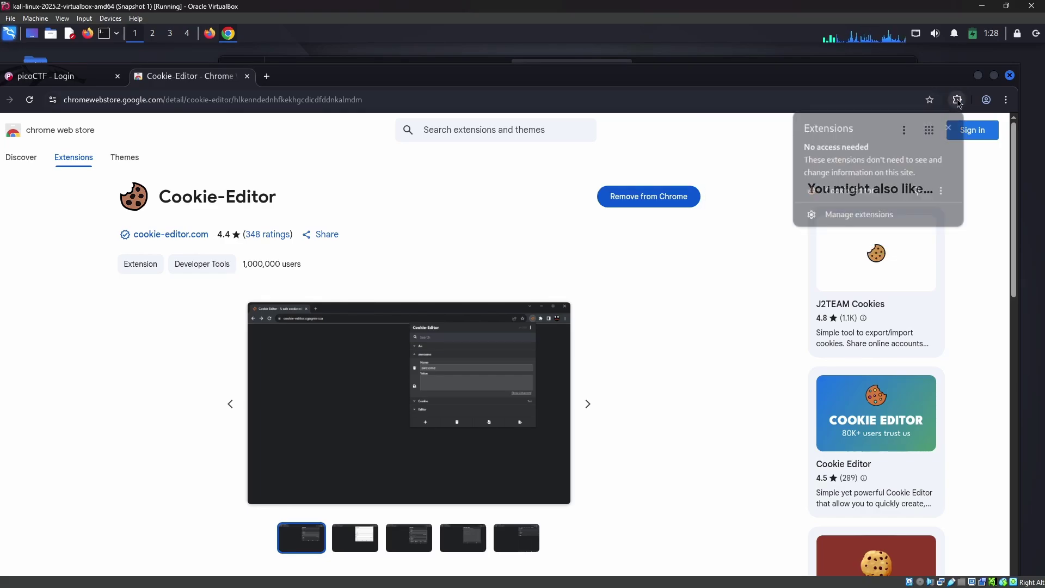
{"action": "left_click", "coordinate": [848, 191]}
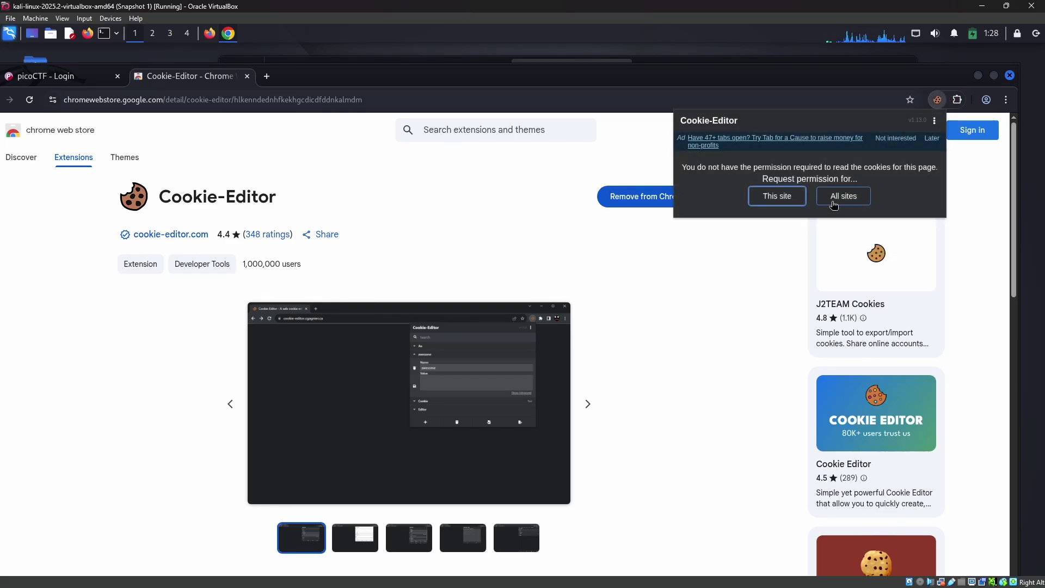
{"action": "left_click", "coordinate": [842, 197]}
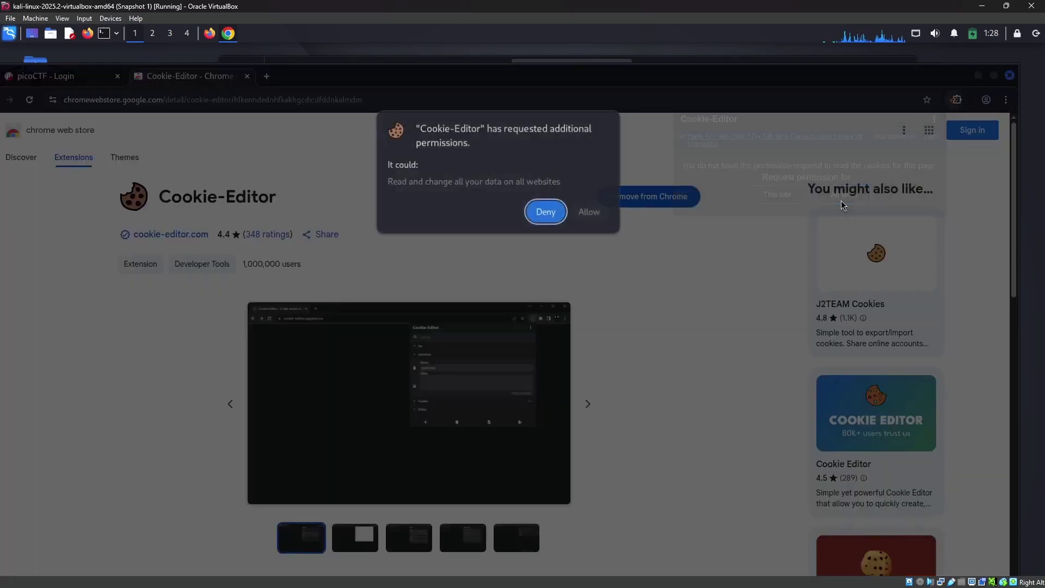
{"action": "left_click", "coordinate": [577, 216]}
{"action": "left_click", "coordinate": [957, 99]}
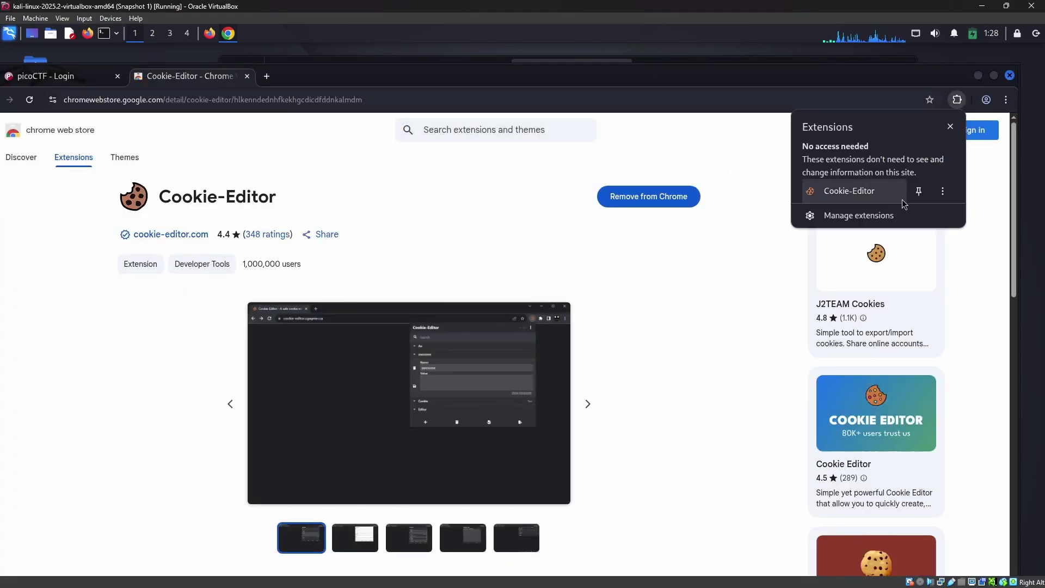
{"action": "left_click", "coordinate": [849, 191]}
{"action": "left_click", "coordinate": [431, 184]}
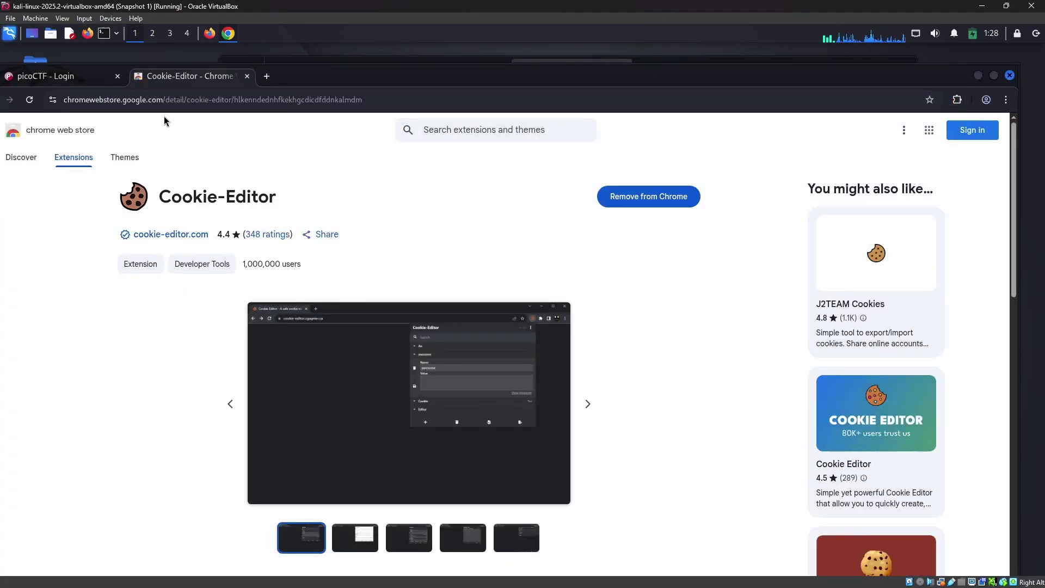
- Close Chrome's Web Store tab, and in Firefox close the Cookie-Editor page and Add-ons Manager tabs, returning to picoGym
{"action": "left_click", "coordinate": [247, 76]}
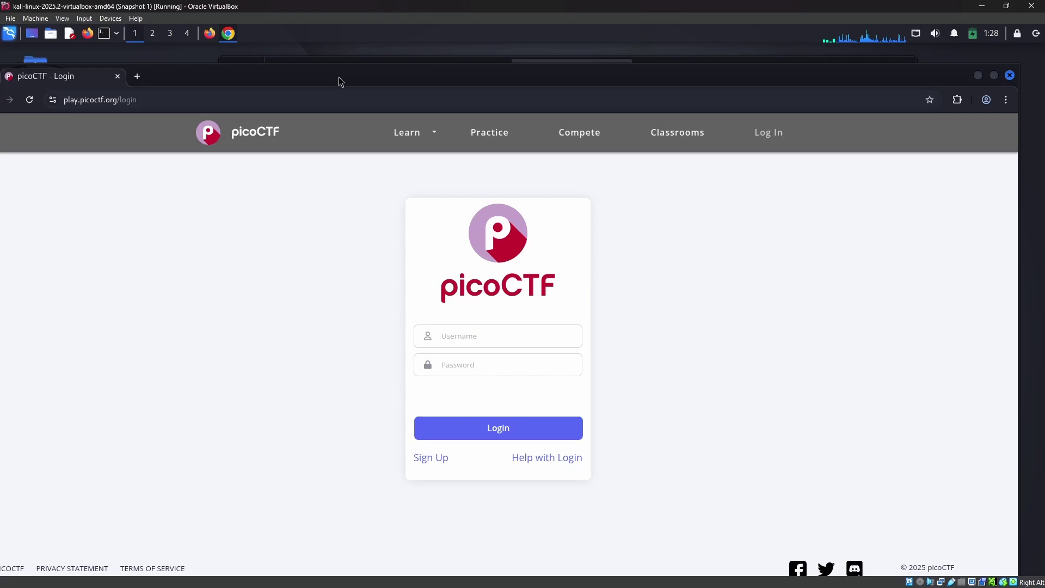
{"action": "left_click_drag", "start_coordinate": [338, 81], "coordinate": [374, 98]}
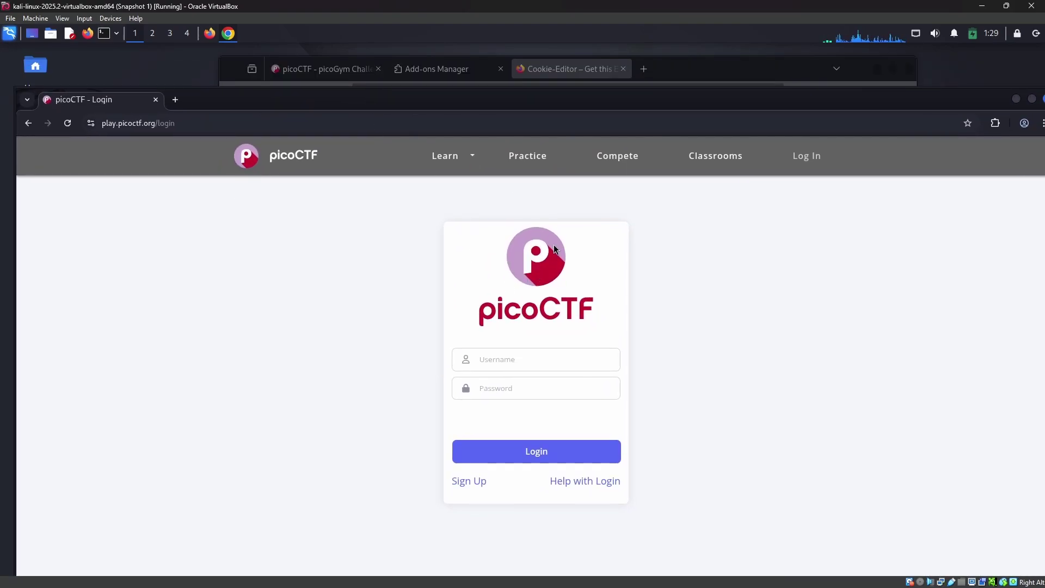
{"action": "left_click", "coordinate": [687, 64]}
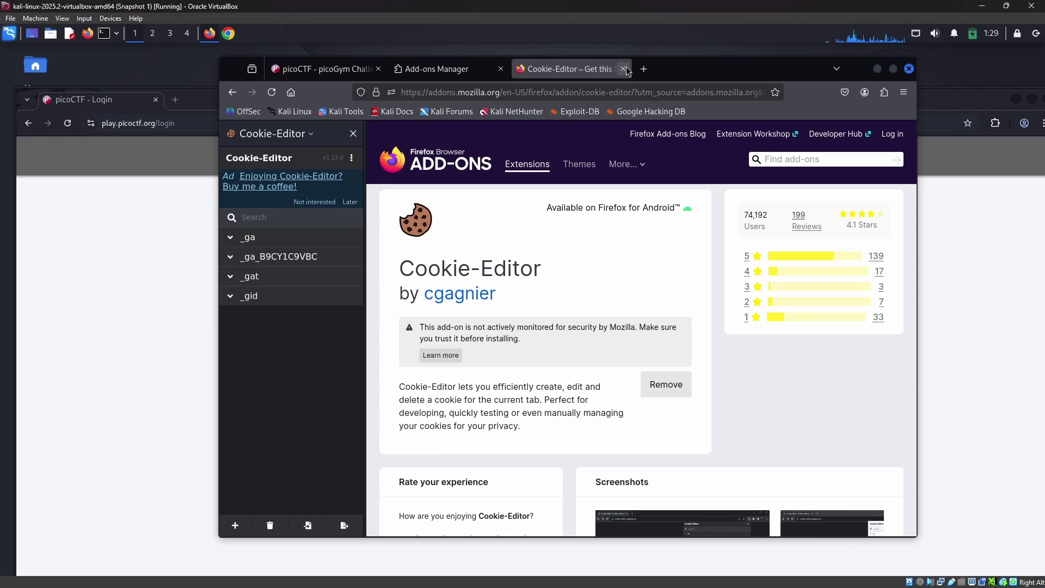
{"action": "left_click", "coordinate": [624, 68]}
{"action": "left_click", "coordinate": [501, 68]}
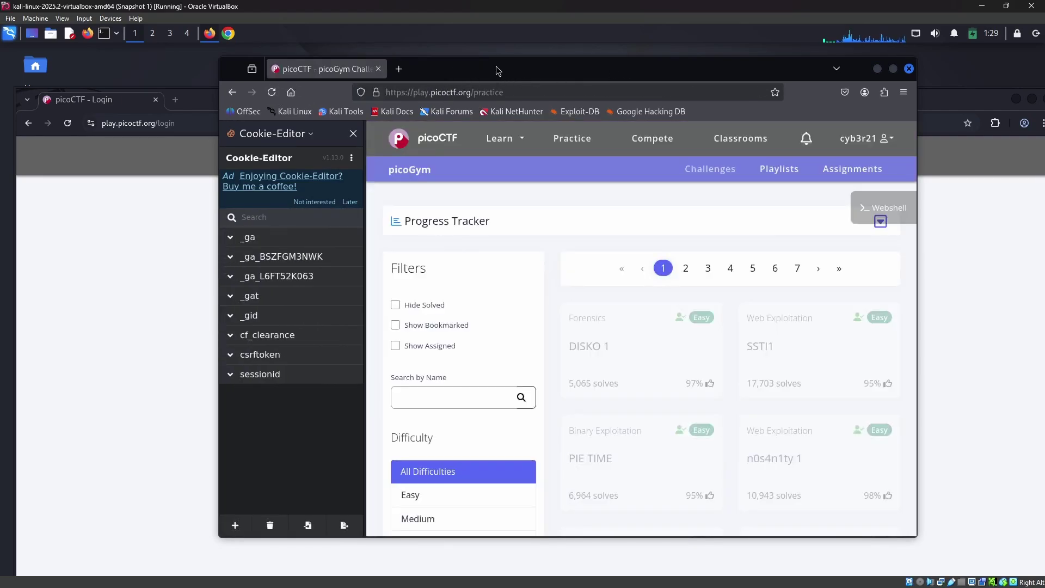
- Move the Firefox window slightly up and close the Cookie-Editor sidebar beside the picoGym page
{"action": "mouse_move", "coordinate": [497, 70]}
{"action": "left_mouse_down"}
{"action": "mouse_move", "coordinate": [522, 64]}
{"action": "mouse_move", "coordinate": [506, 56]}
{"action": "left_mouse_up"}
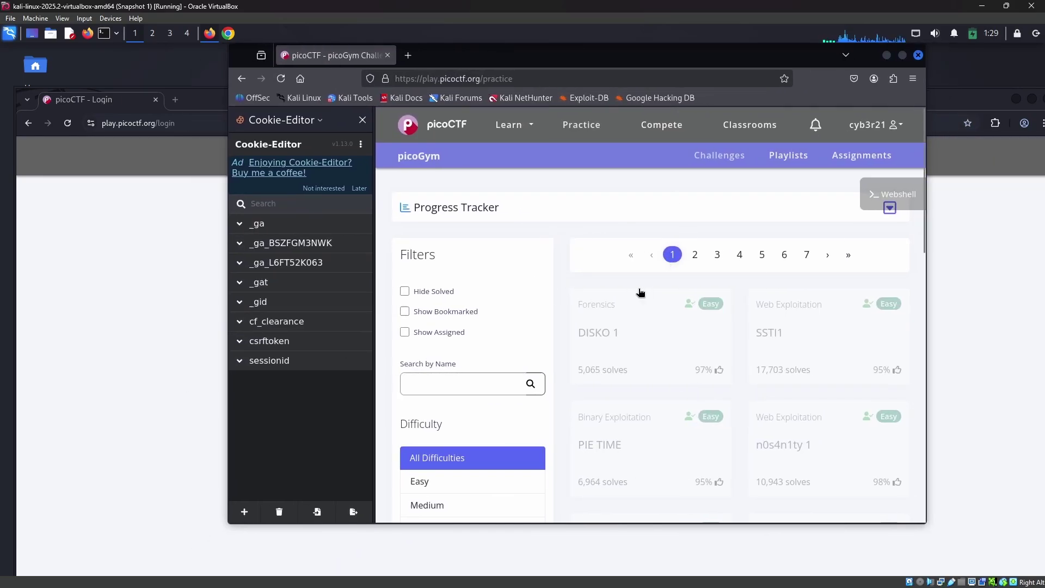
{"action": "scroll", "coordinate": [640, 293], "scroll_direction": "down", "scroll_amount": 4}
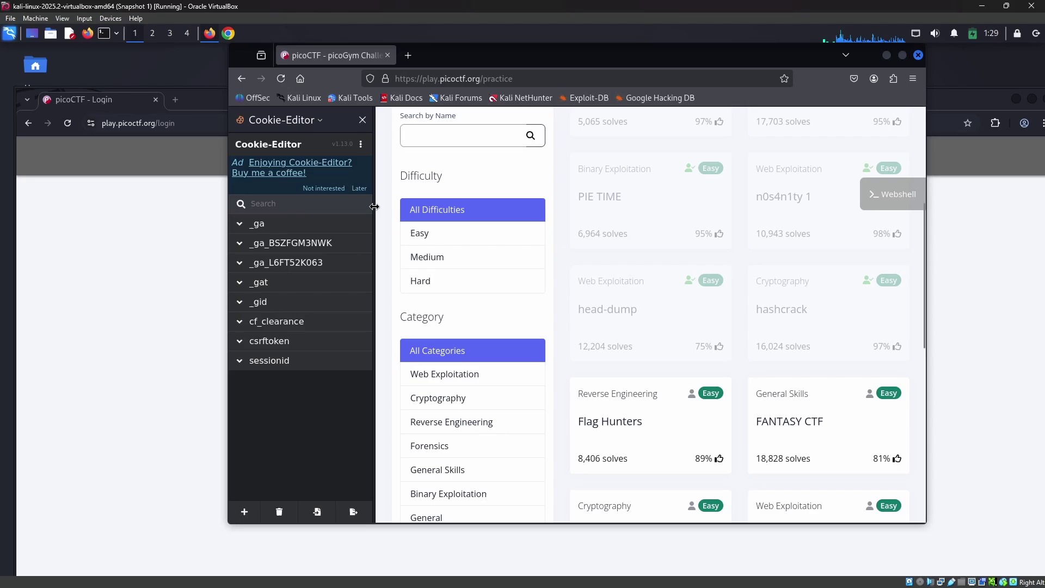
{"action": "left_click", "coordinate": [363, 121]}
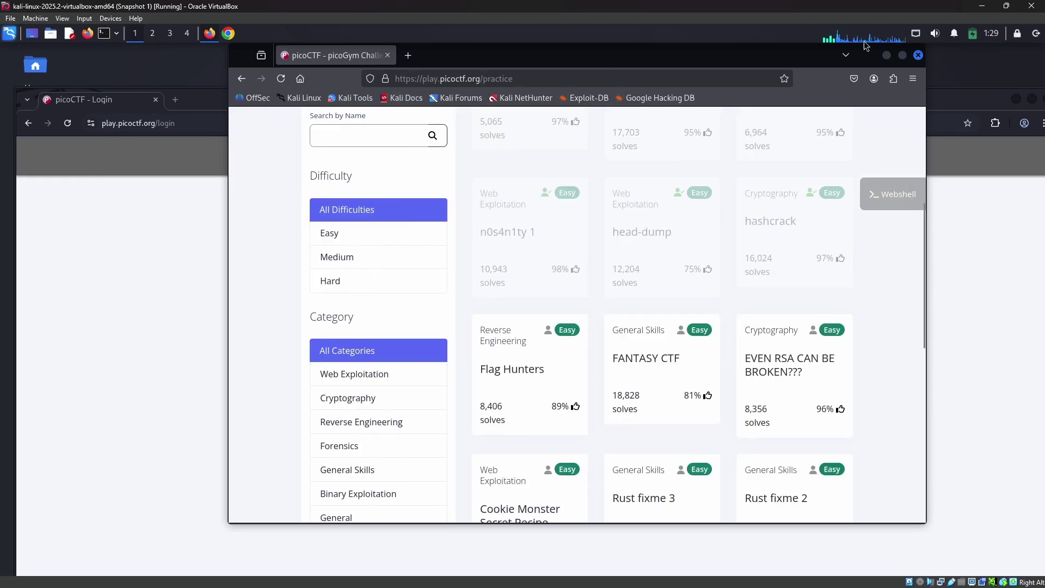
- Open the Cookie-Editor extension popup for the picoCTF page and export all its cookies as JSON to the clipboard
{"action": "left_click", "coordinate": [893, 78]}
{"action": "left_click", "coordinate": [796, 192]}
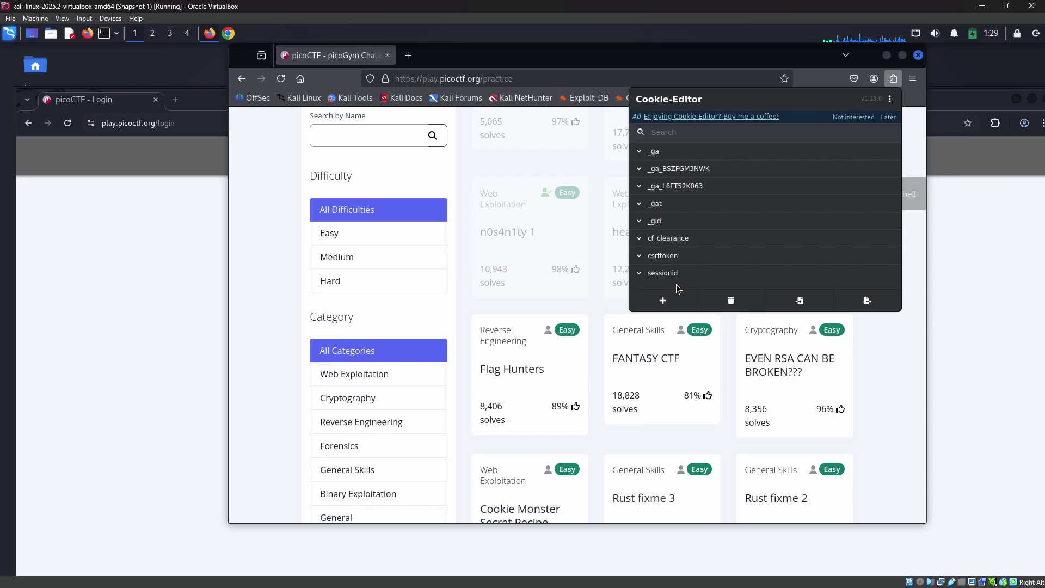
{"action": "left_click", "coordinate": [867, 300]}
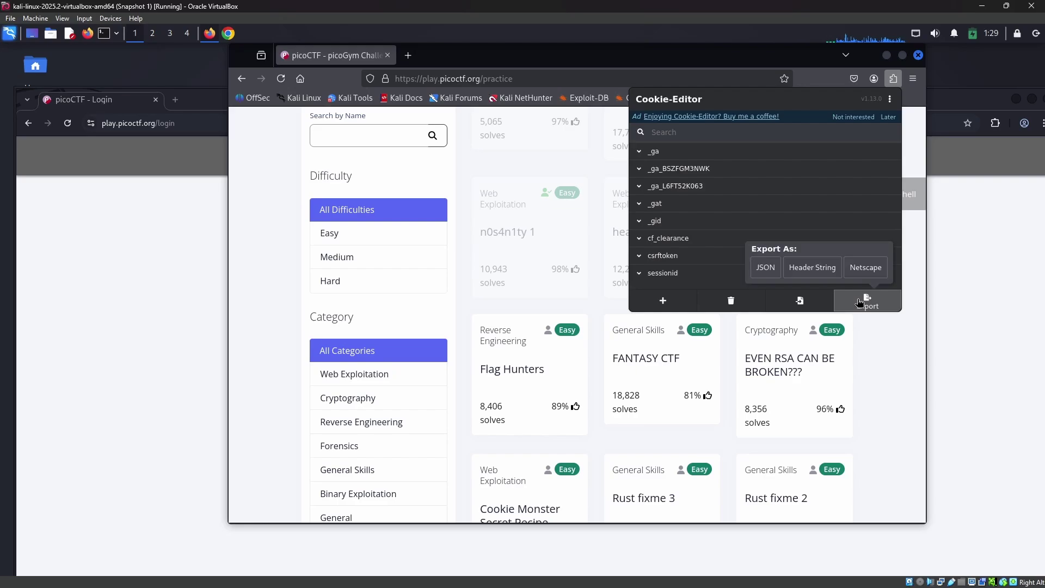
{"action": "left_click", "coordinate": [766, 266]}
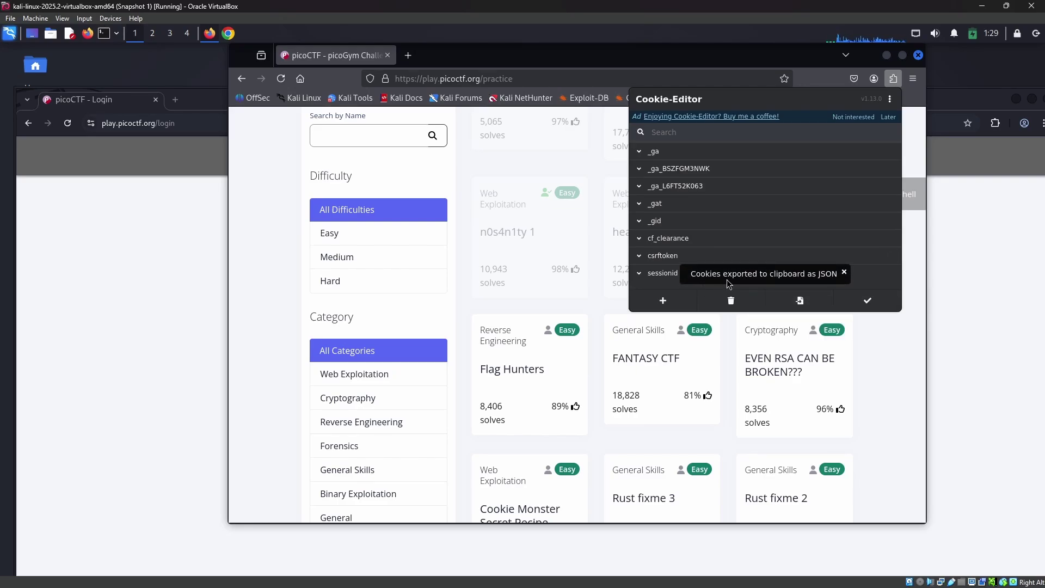
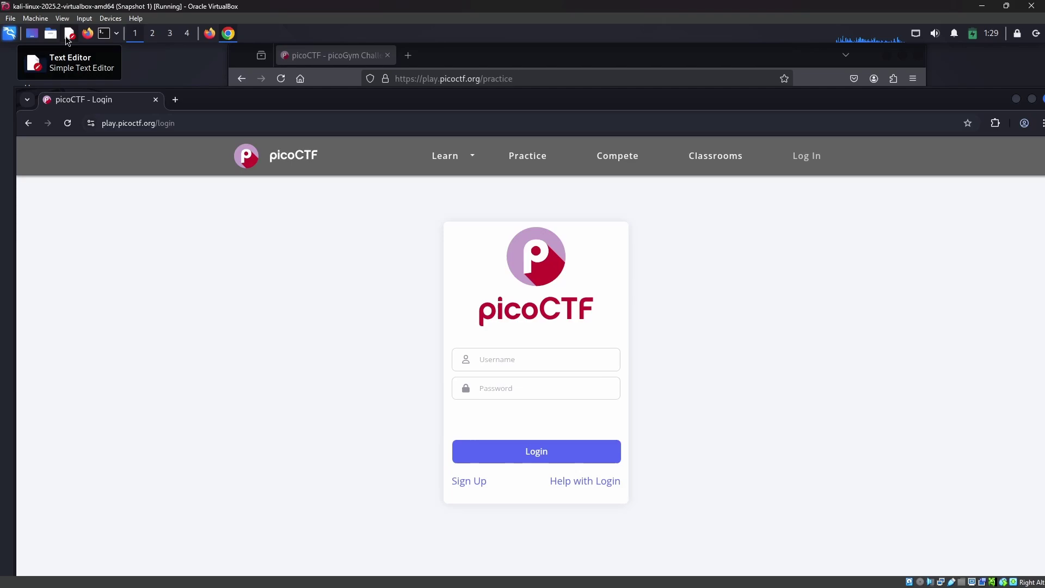
- Reposition the Chrome window with the picoCTF login page so that it fits within the desktop
{"action": "left_click_drag", "start_coordinate": [260, 101], "coordinate": [229, 49]}
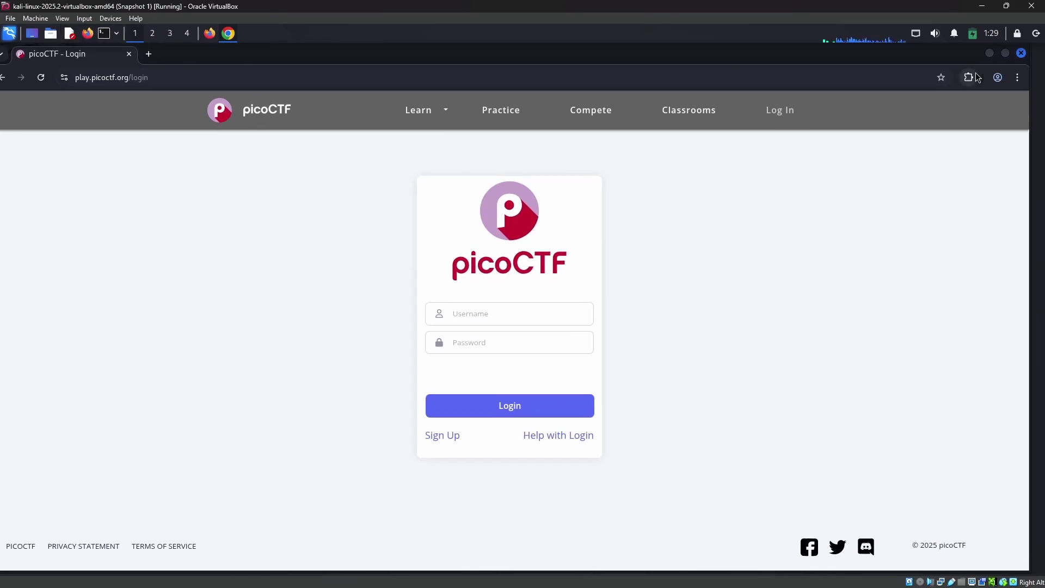
{"action": "left_click_drag", "start_coordinate": [492, 46], "coordinate": [541, 72]}
{"action": "double_click", "coordinate": [541, 72]}
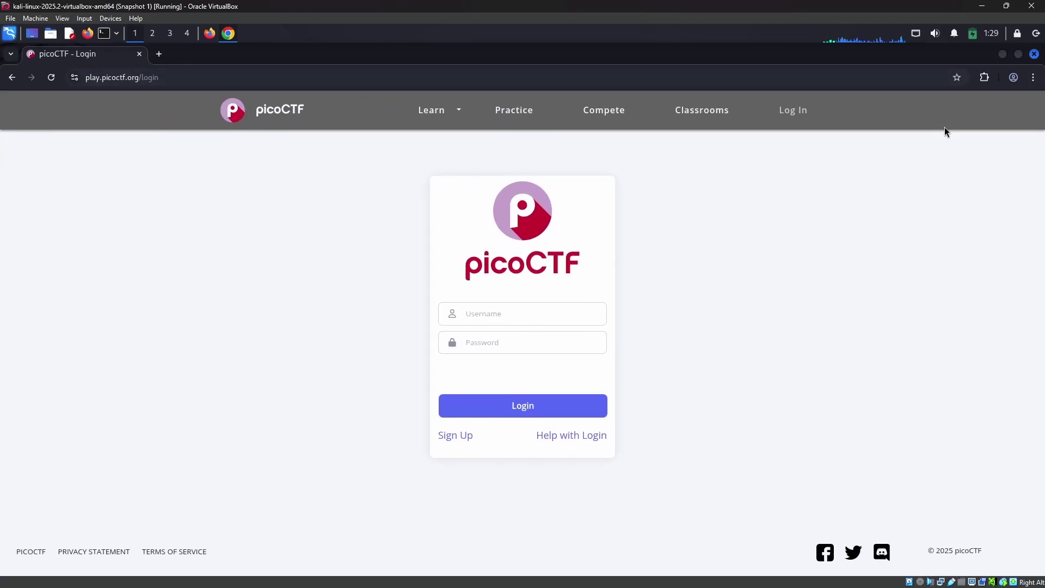
- Open the Cookie-Editor extension for the picoCTF login page in Chrome
{"action": "left_click", "coordinate": [985, 79]}
{"action": "left_click", "coordinate": [899, 168]}
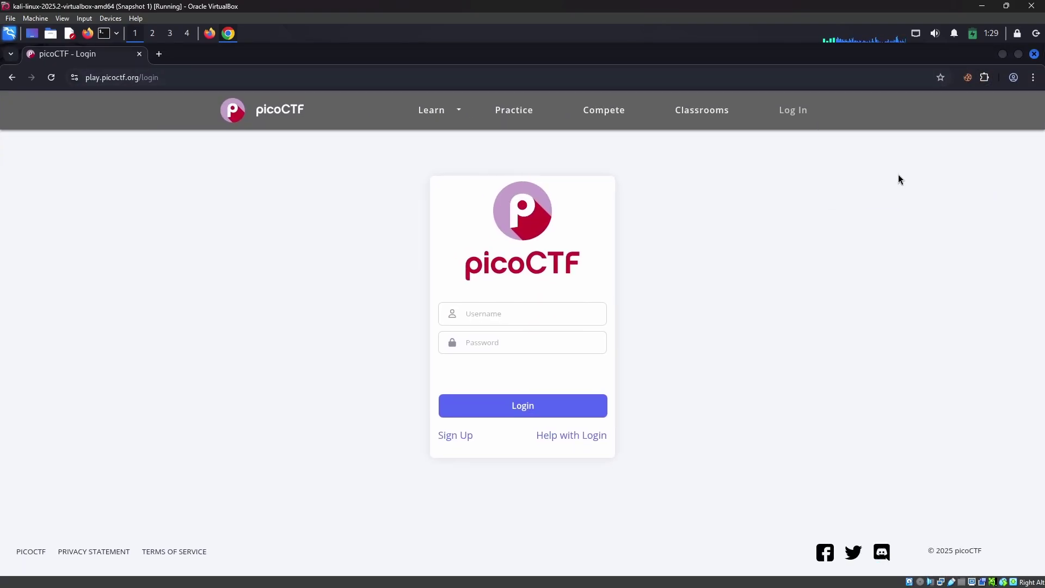
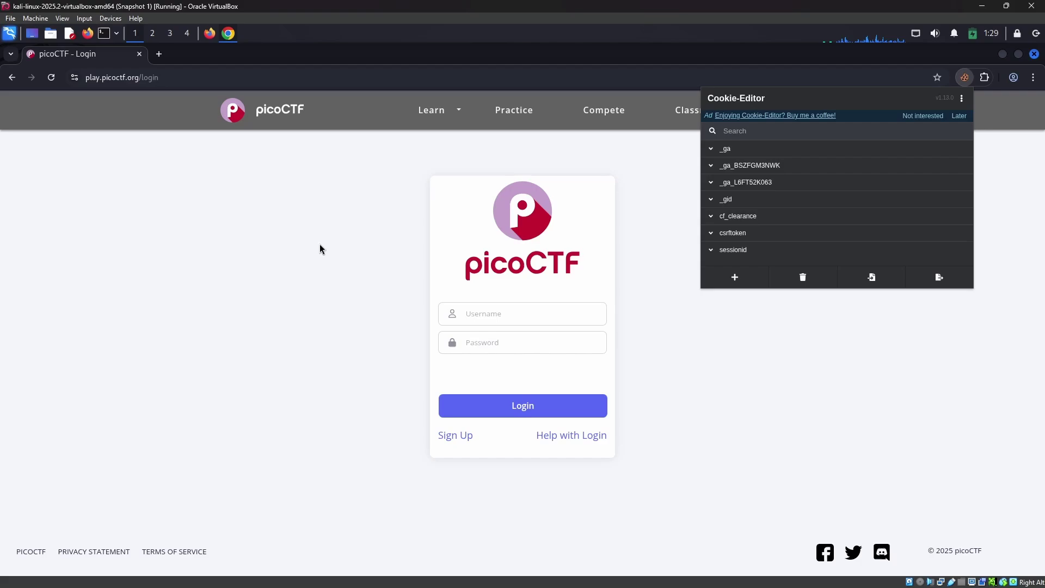
- Reload the picoCTF login page in Chrome so that it uses the cookies held in Cookie-Editor
{"action": "left_click", "coordinate": [52, 78]}
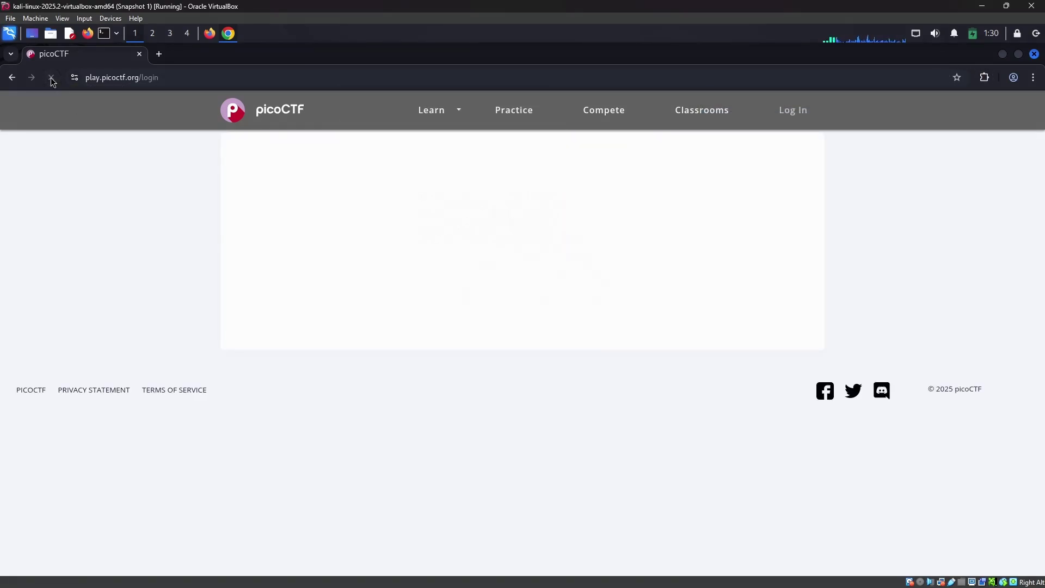
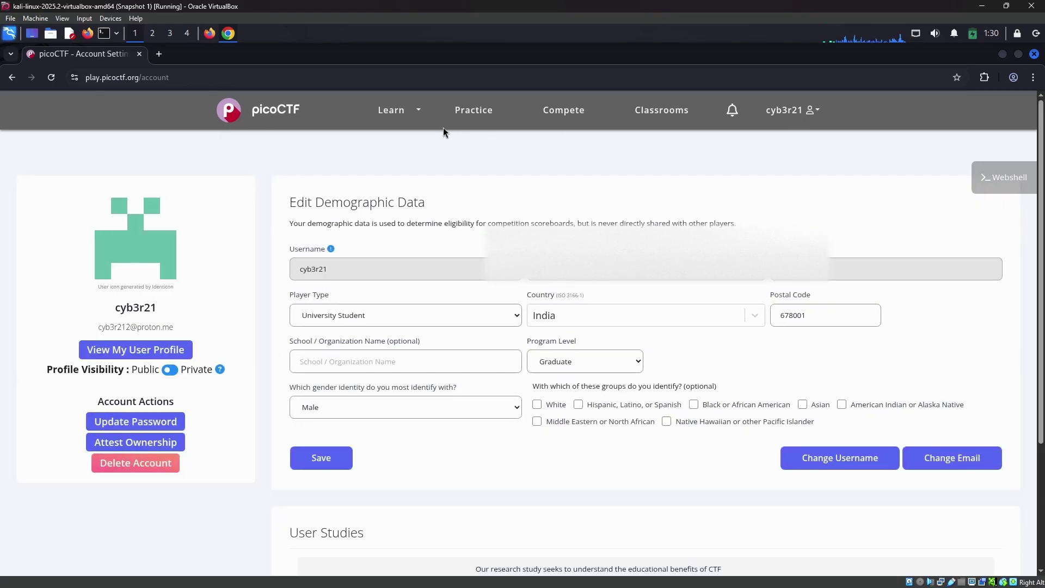
- Open the picoCTF Practice page in Chrome and look through the listed challenges and filters
{"action": "left_click", "coordinate": [490, 112]}
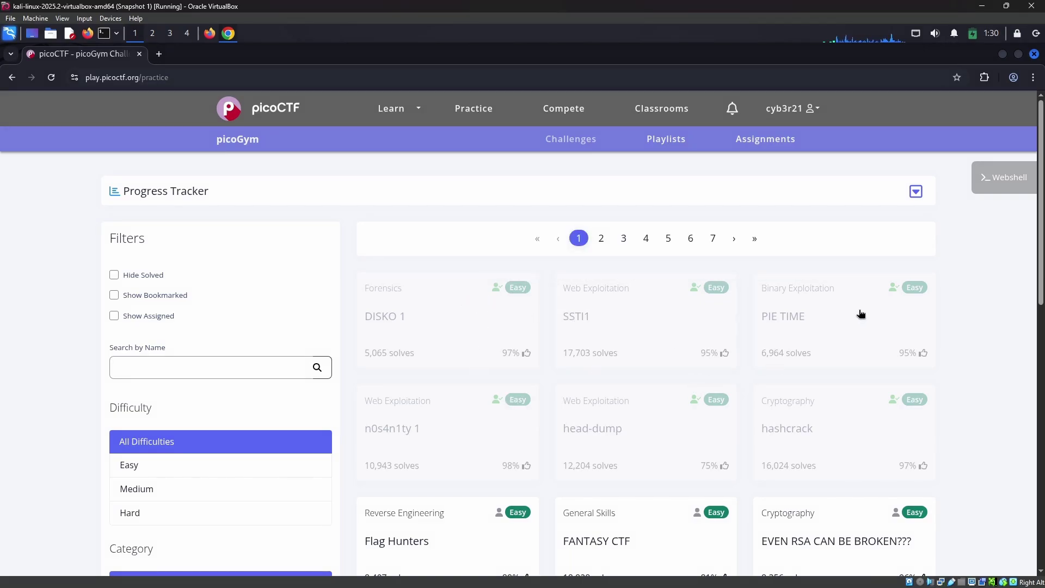
{"action": "scroll", "coordinate": [860, 314], "scroll_direction": "down", "scroll_amount": 2}
{"action": "scroll", "coordinate": [702, 303], "scroll_direction": "up", "scroll_amount": 1}
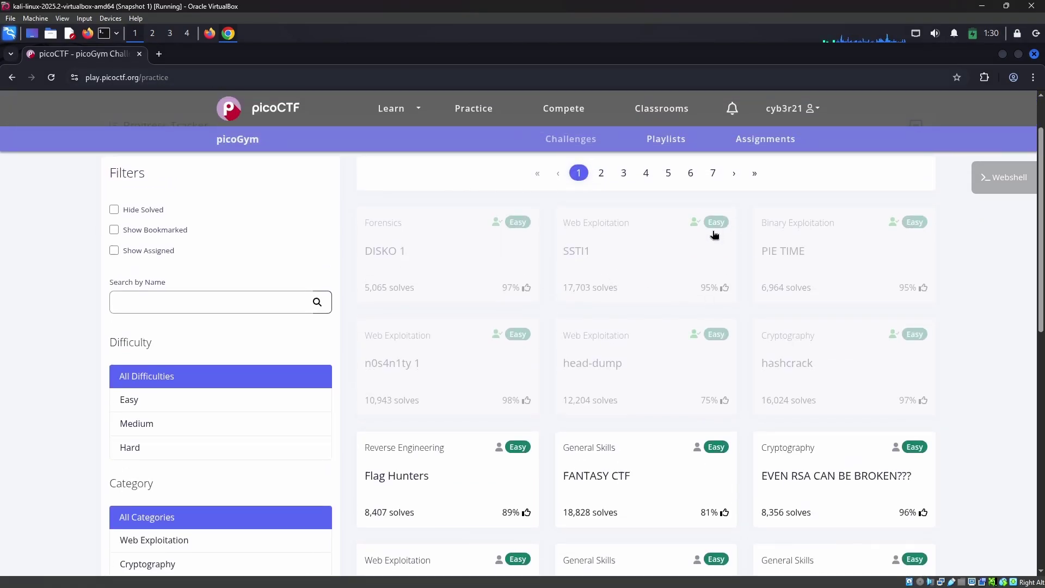
{"action": "scroll", "coordinate": [614, 238], "scroll_direction": "up", "scroll_amount": 1}
{"action": "scroll", "coordinate": [444, 217], "scroll_direction": "down", "scroll_amount": 3}
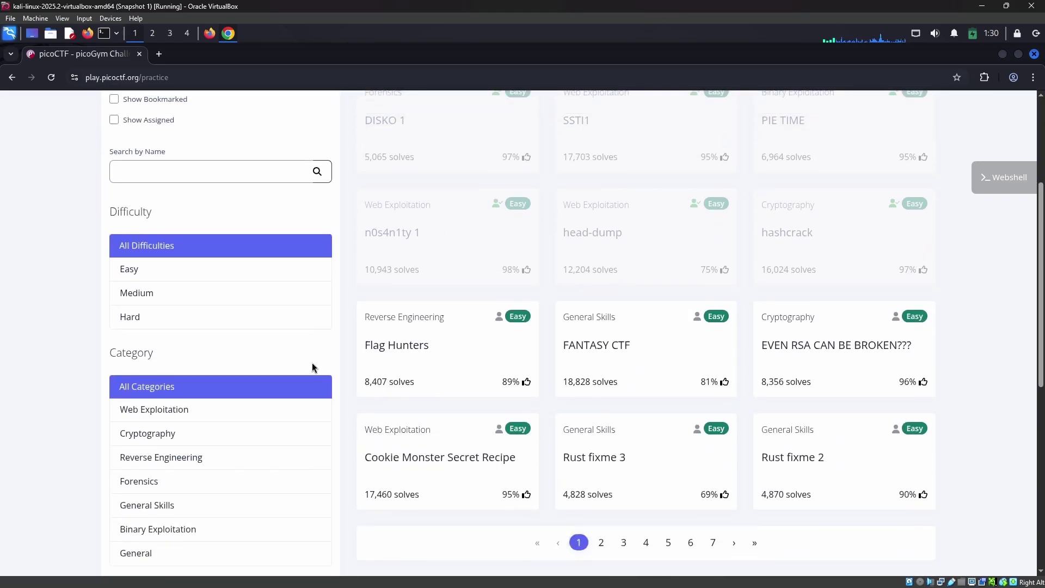
{"action": "scroll", "coordinate": [289, 267], "scroll_direction": "up", "scroll_amount": 3}
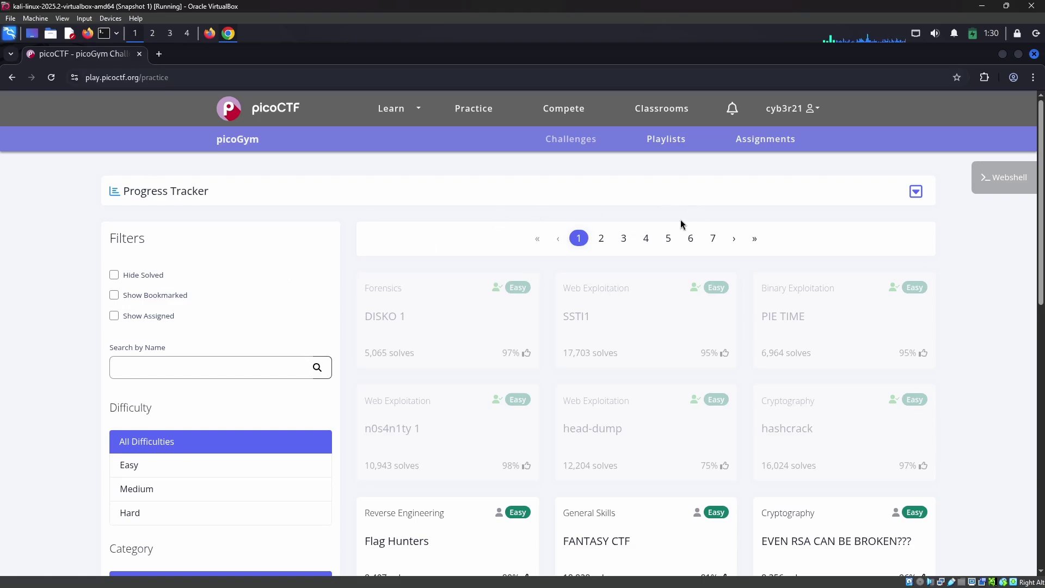
- Uncover the Firefox window behind Chrome to compare its picoCTF Practice page, and maximize Chrome again
{"action": "left_click_drag", "start_coordinate": [357, 56], "coordinate": [348, 144]}
{"action": "left_click_drag", "start_coordinate": [516, 56], "coordinate": [605, 62]}
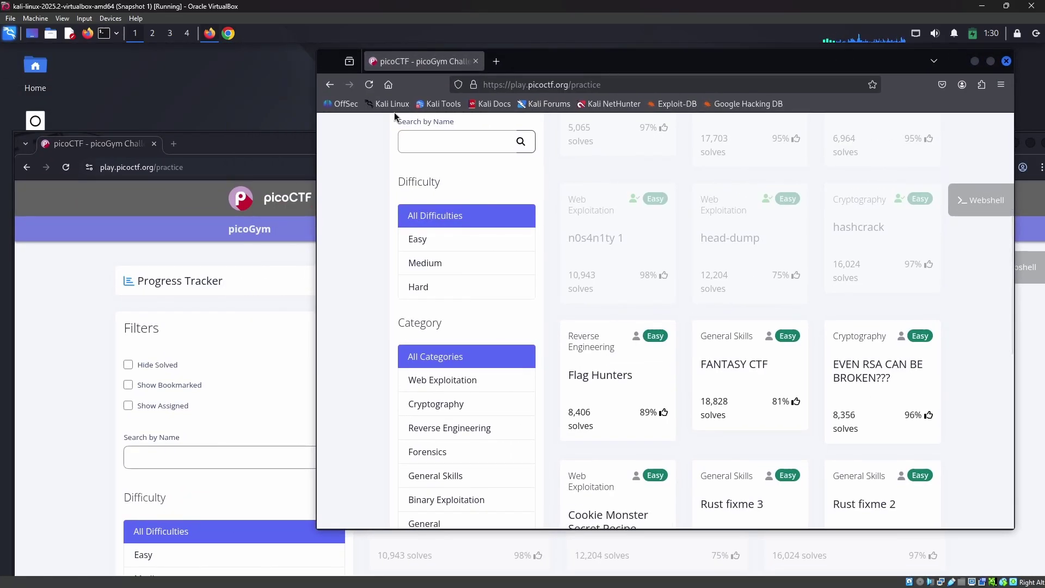
{"action": "left_click_drag", "start_coordinate": [248, 141], "coordinate": [262, 94]}
{"action": "double_click", "coordinate": [262, 94]}
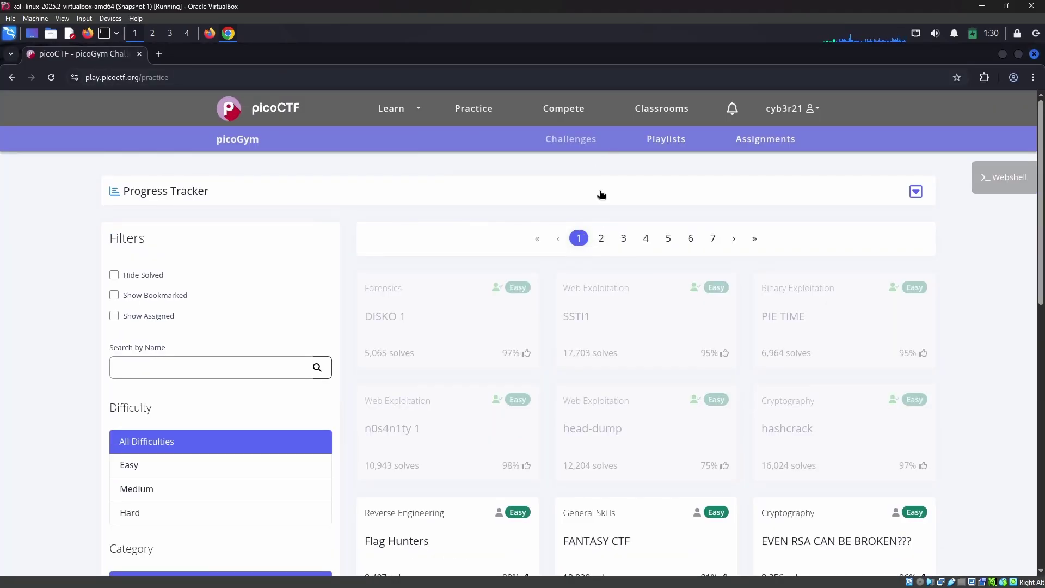
- Restore Chrome from full size and arrange the Chrome and Firefox windows so that both picoCTF sessions are within view
{"action": "left_click_drag", "start_coordinate": [558, 64], "coordinate": [490, 122]}
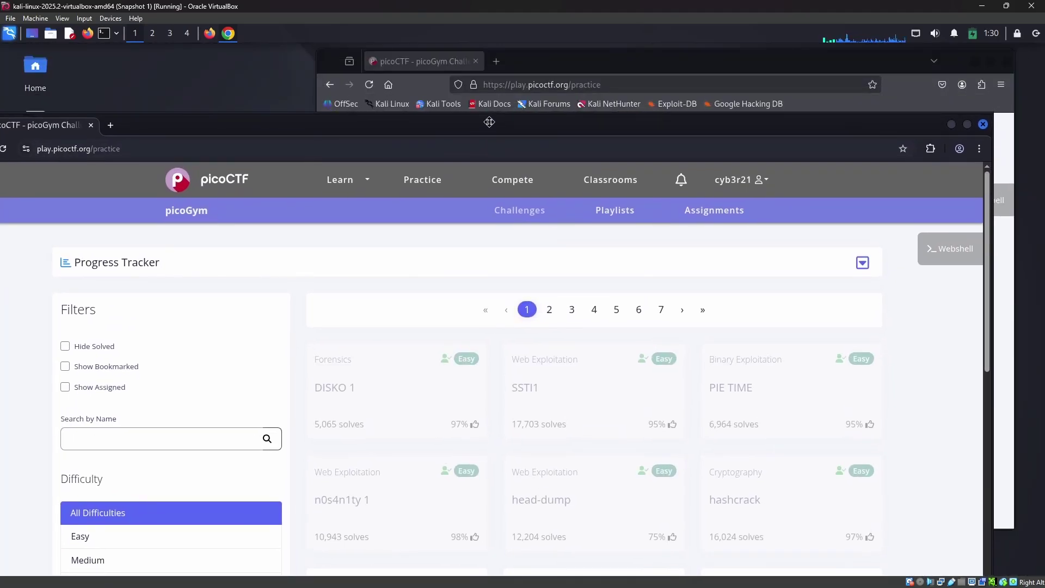
{"action": "left_click", "coordinate": [525, 68]}
{"action": "left_click_drag", "start_coordinate": [233, 128], "coordinate": [287, 119]}
{"action": "left_click_drag", "start_coordinate": [287, 120], "coordinate": [288, 144]}
{"action": "left_click_drag", "start_coordinate": [570, 66], "coordinate": [630, 65]}
{"action": "left_click_drag", "start_coordinate": [272, 147], "coordinate": [270, 119]}
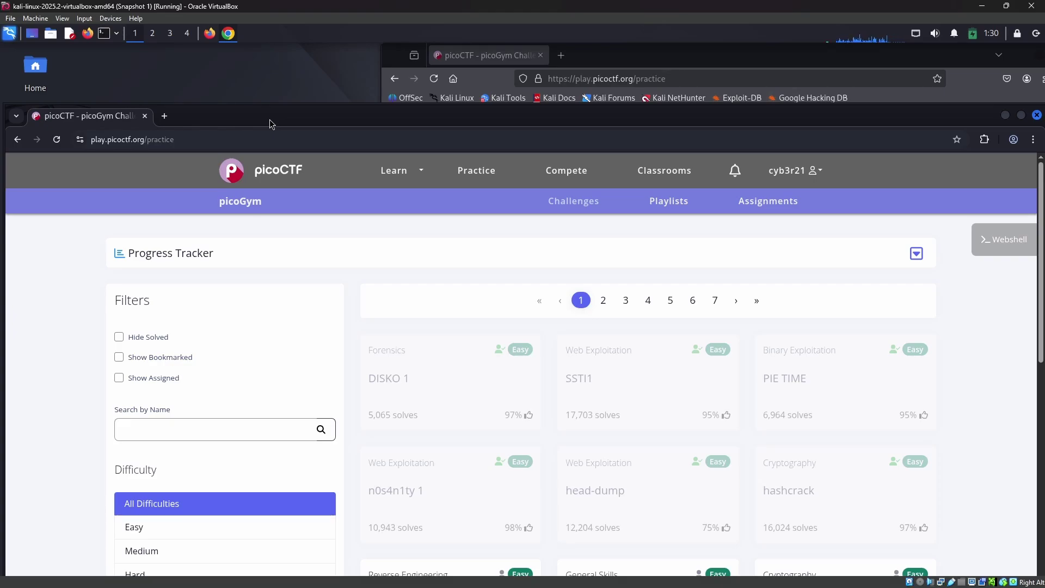
- Open the account menu on Chrome's picoCTF page, move Chrome lower on the desktop and bring Firefox in front of it
{"action": "left_click", "coordinate": [806, 174]}
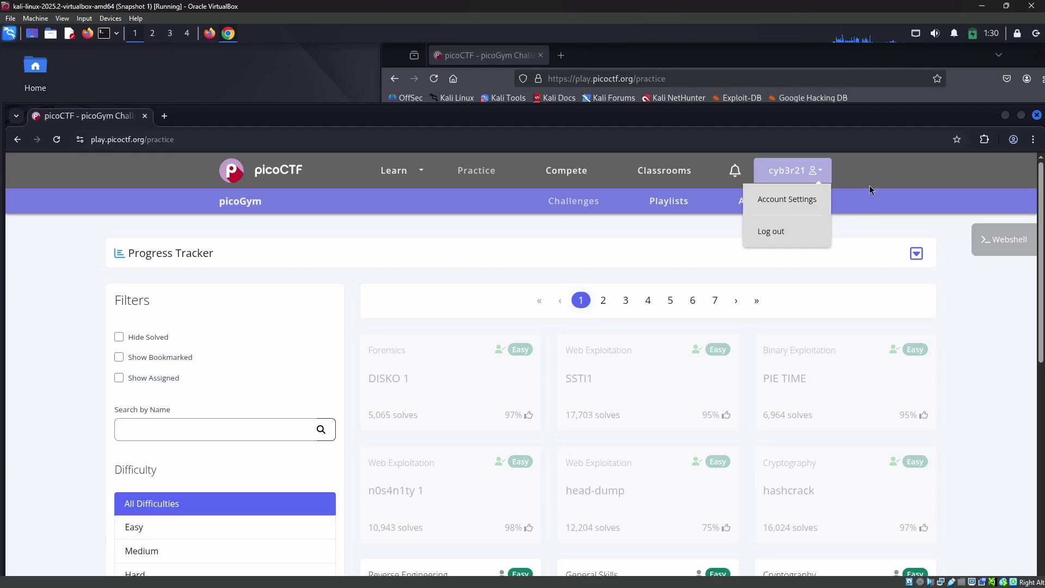
{"action": "left_click_drag", "start_coordinate": [610, 119], "coordinate": [517, 336]}
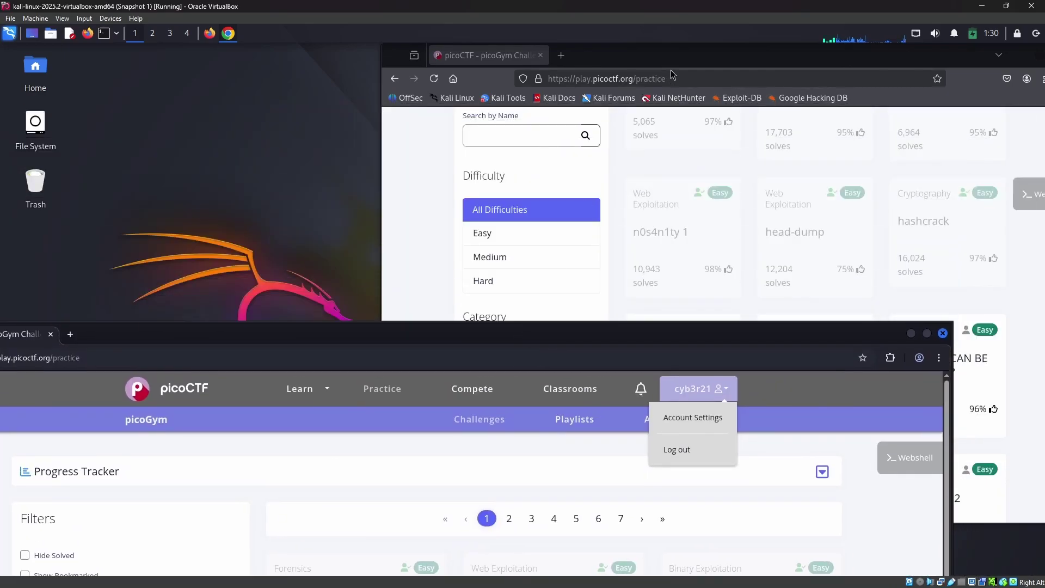
{"action": "left_click_drag", "start_coordinate": [637, 58], "coordinate": [579, 70]}
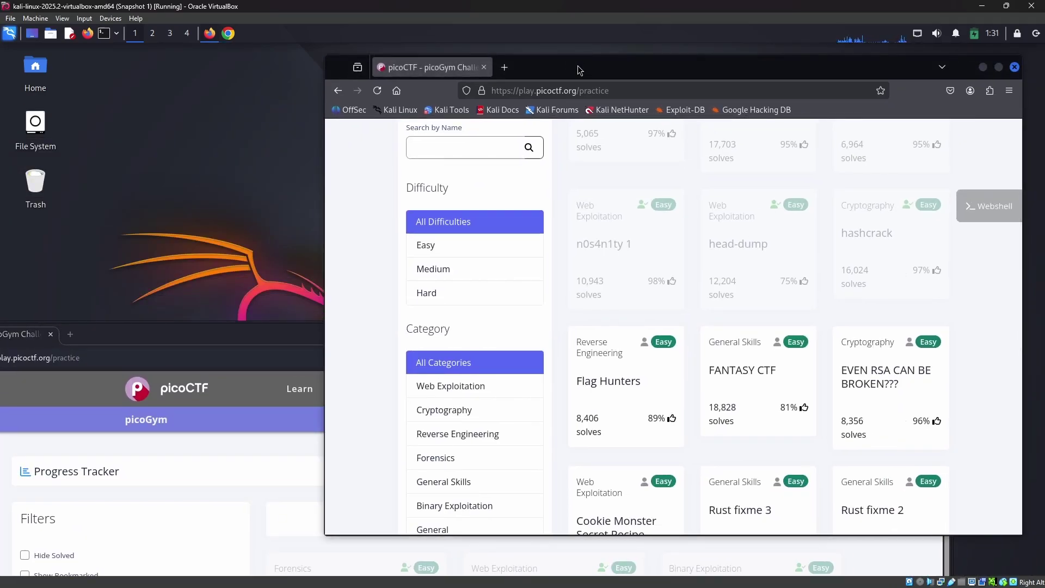